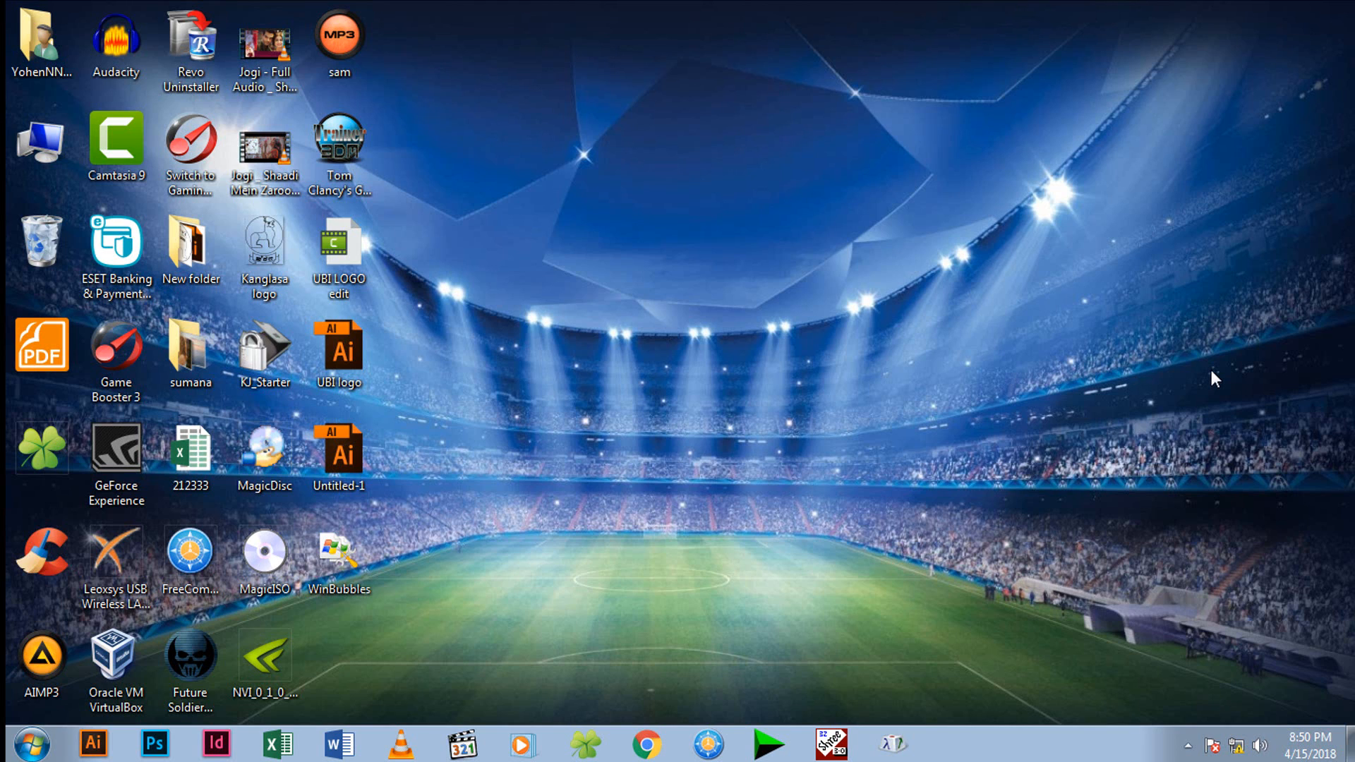
# - Open Excel and enter 154000 in cell D5 of the blank workbook
pyautogui.click(278, 743)
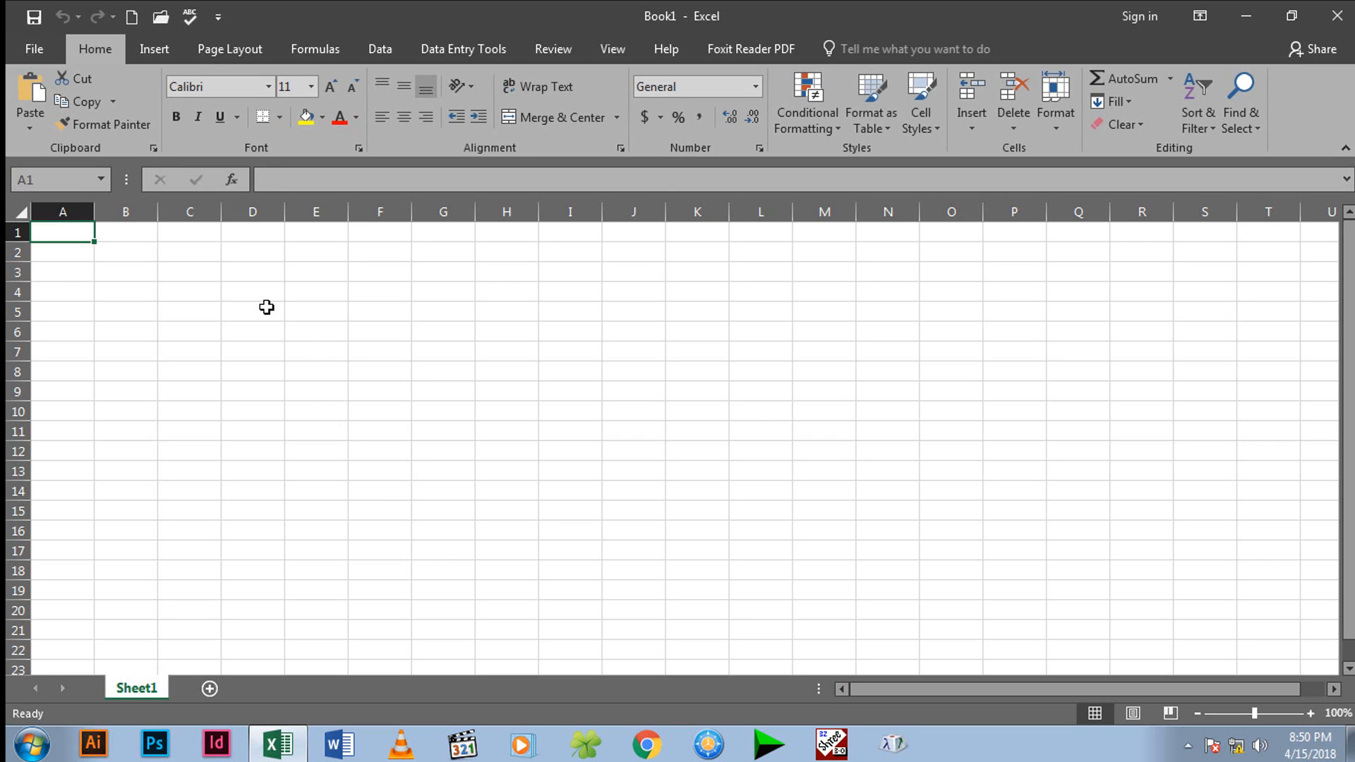
pyautogui.click(266, 307)
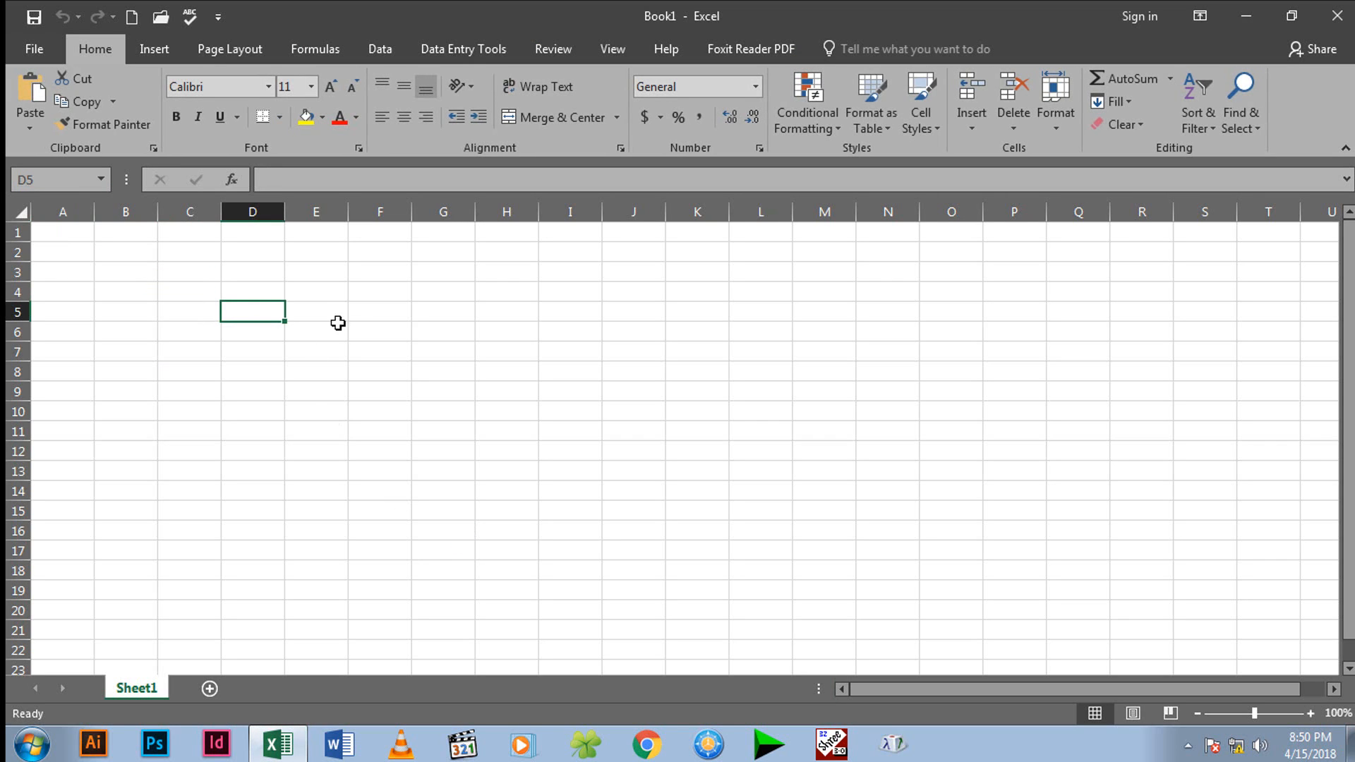
pyautogui.write('154000')
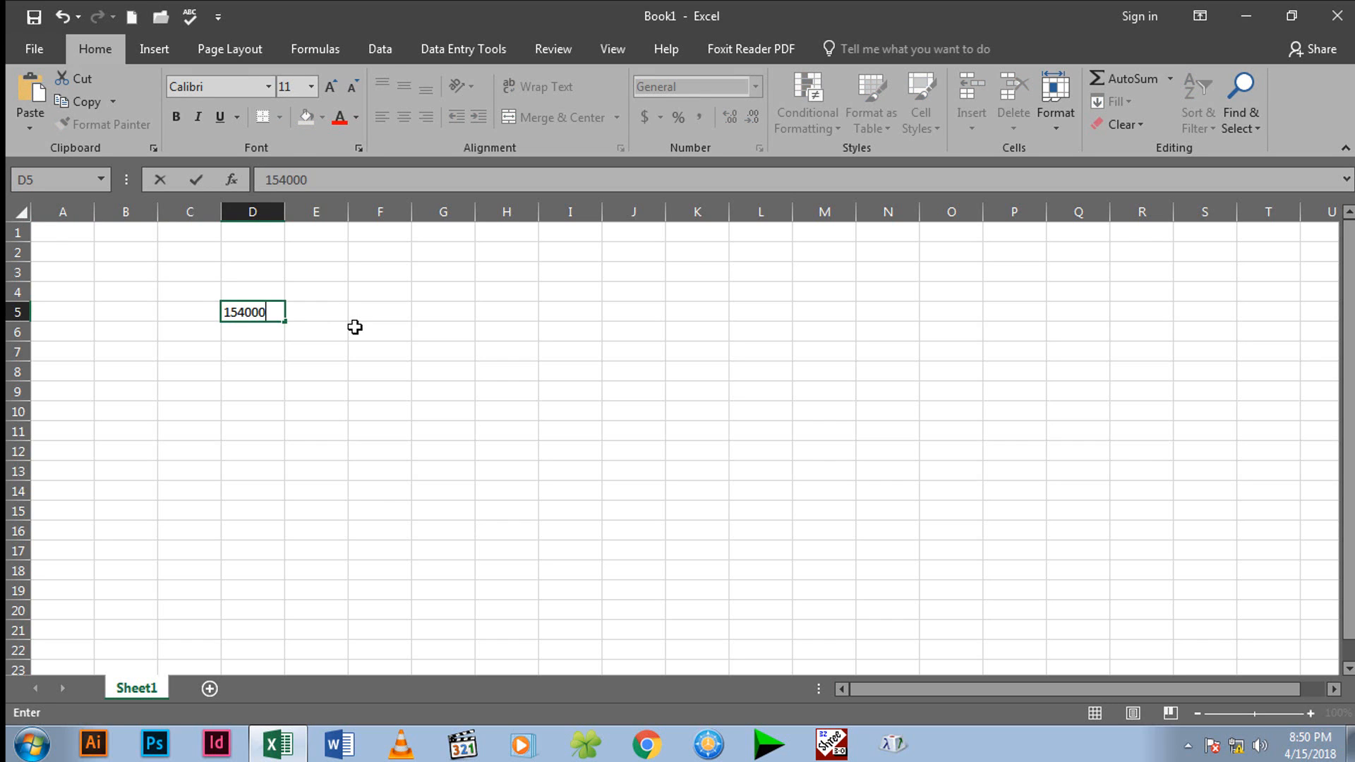
pyautogui.press('Return')
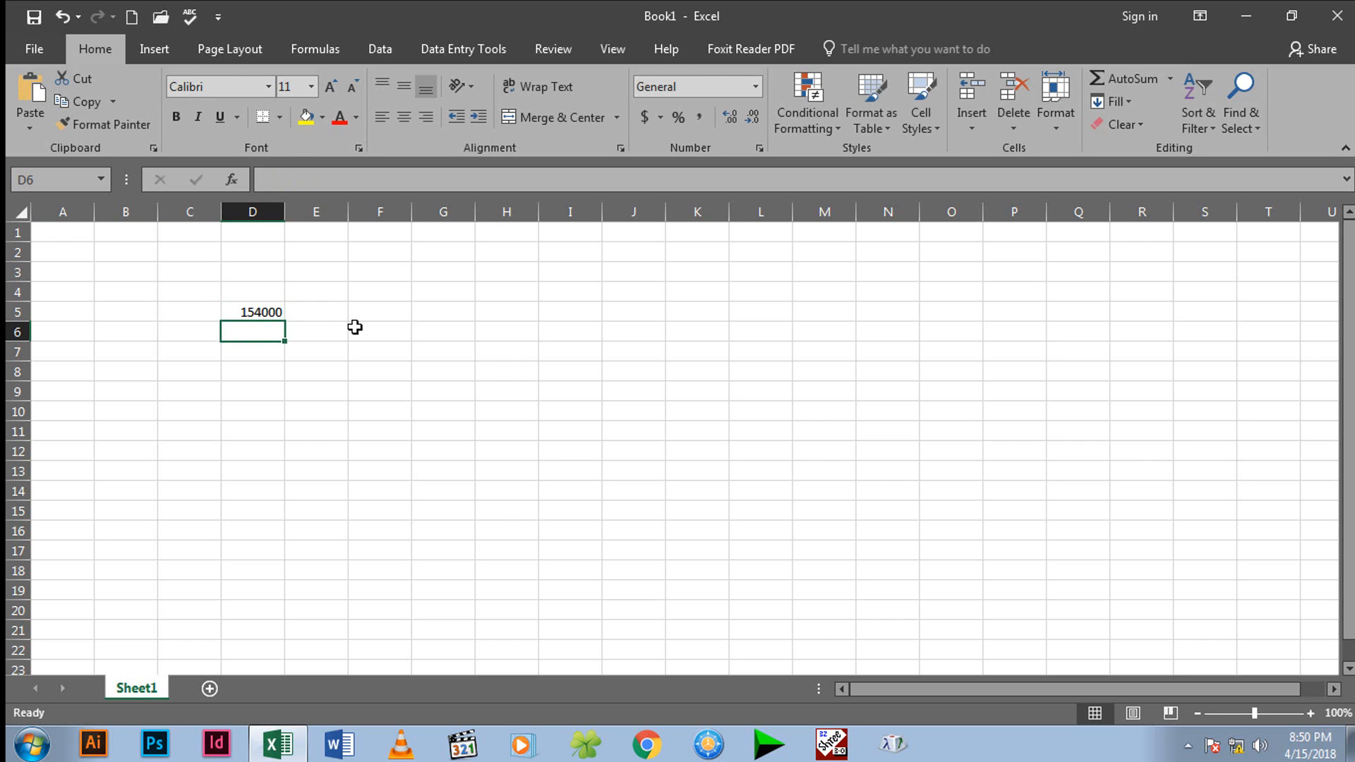
# - Enter the amount in words in cell D7 as "Rupees One Lakh Fifty Four Thousand only)"
pyautogui.click(269, 355)
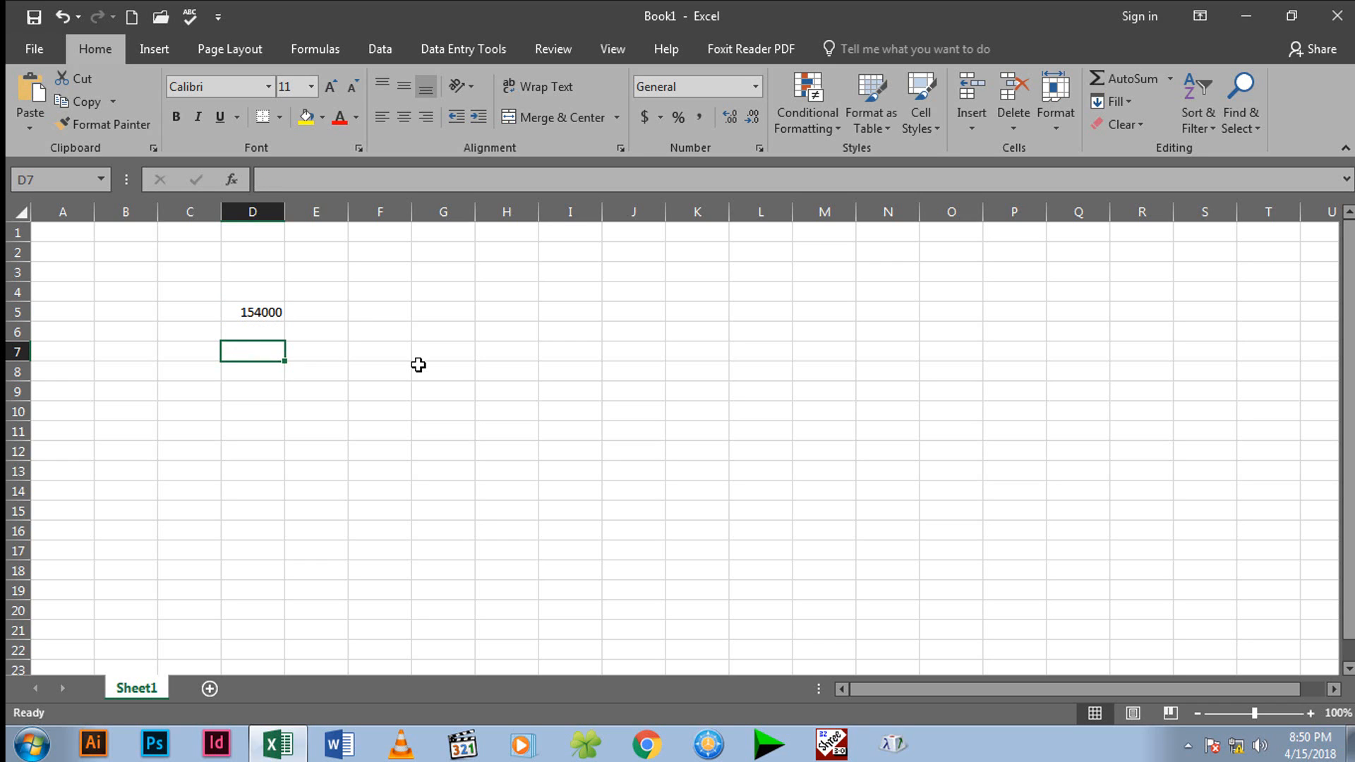
pyautogui.write('Rupees')
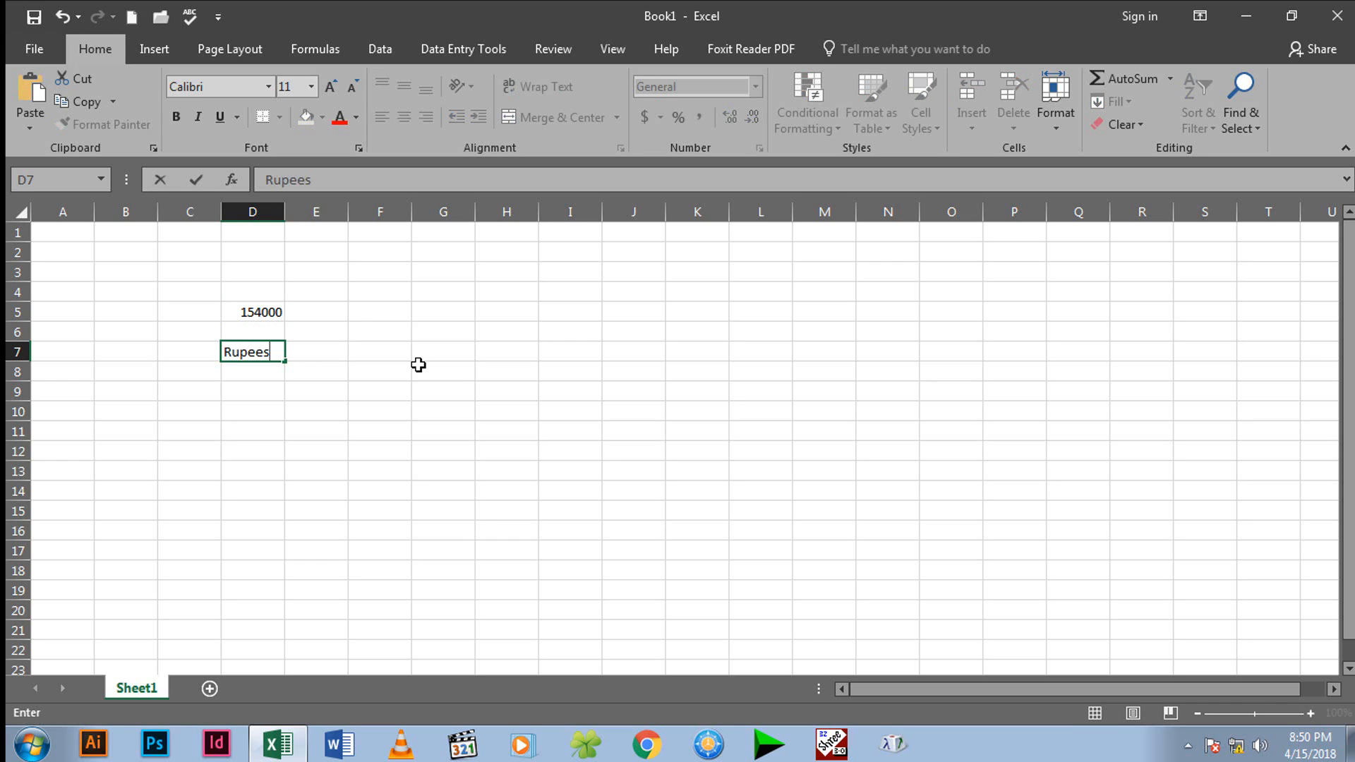
pyautogui.write(' One Lakh Fifty Fo')
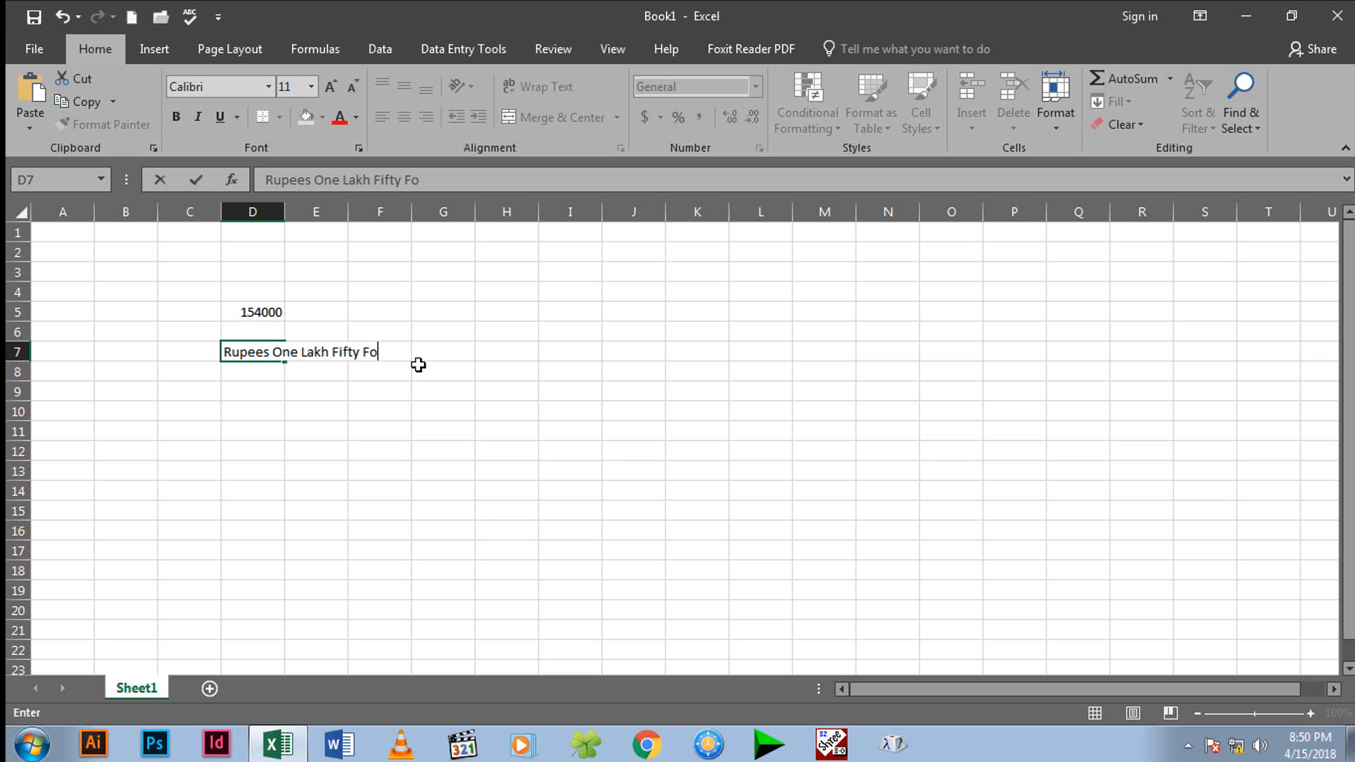
pyautogui.write('ur Thousn')
pyautogui.press('BackSpace')
pyautogui.write('and')
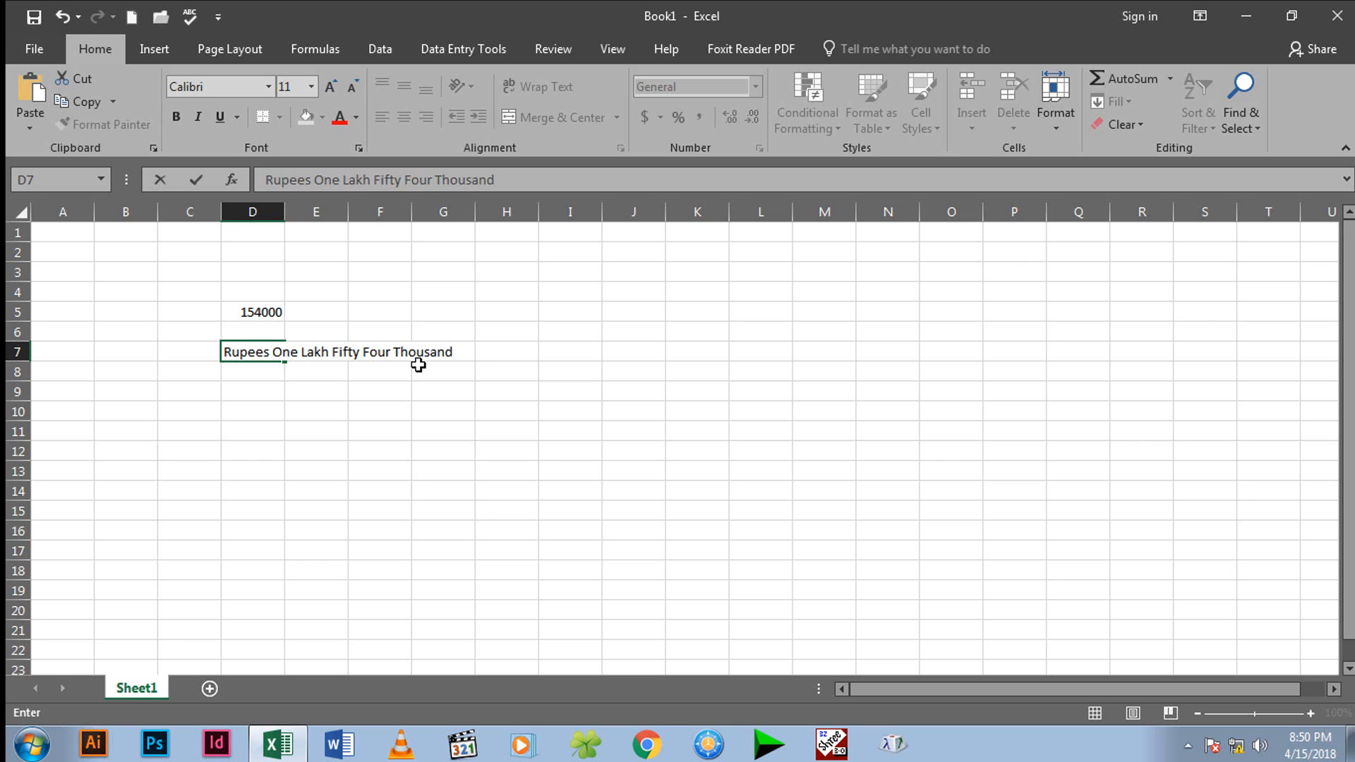
pyautogui.write(' only)')
pyautogui.press('Return')
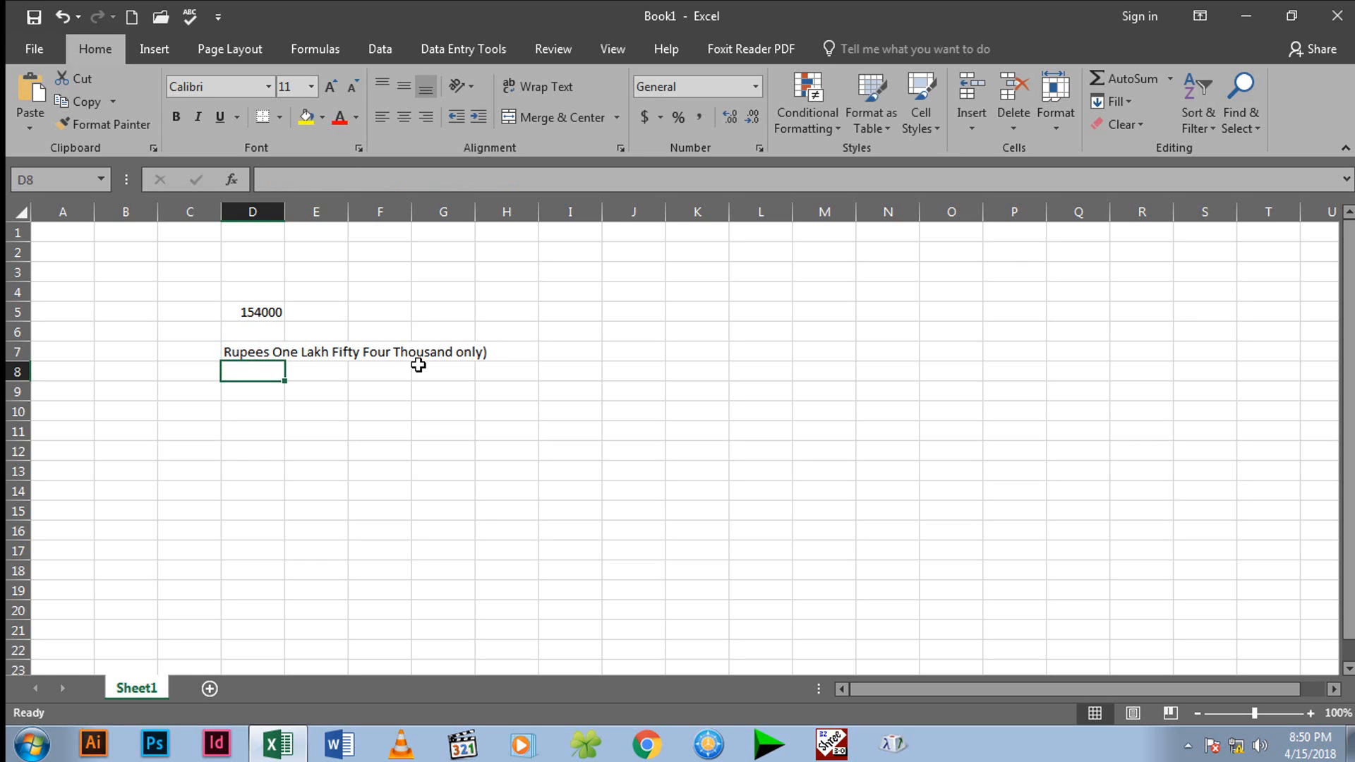
# - Enter the formula =SpellNumber(D5) in cell D11 to convert the amount to words
pyautogui.click(269, 420)
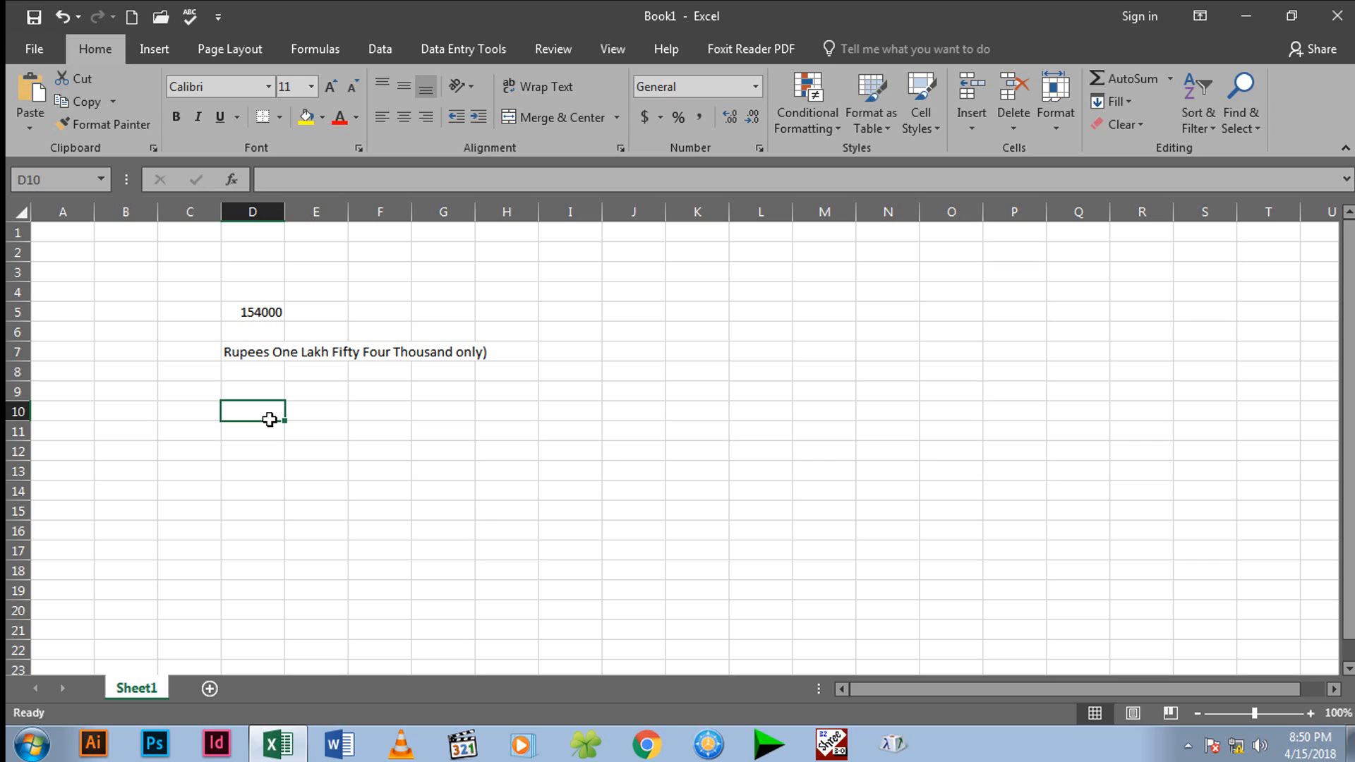
pyautogui.click(246, 350)
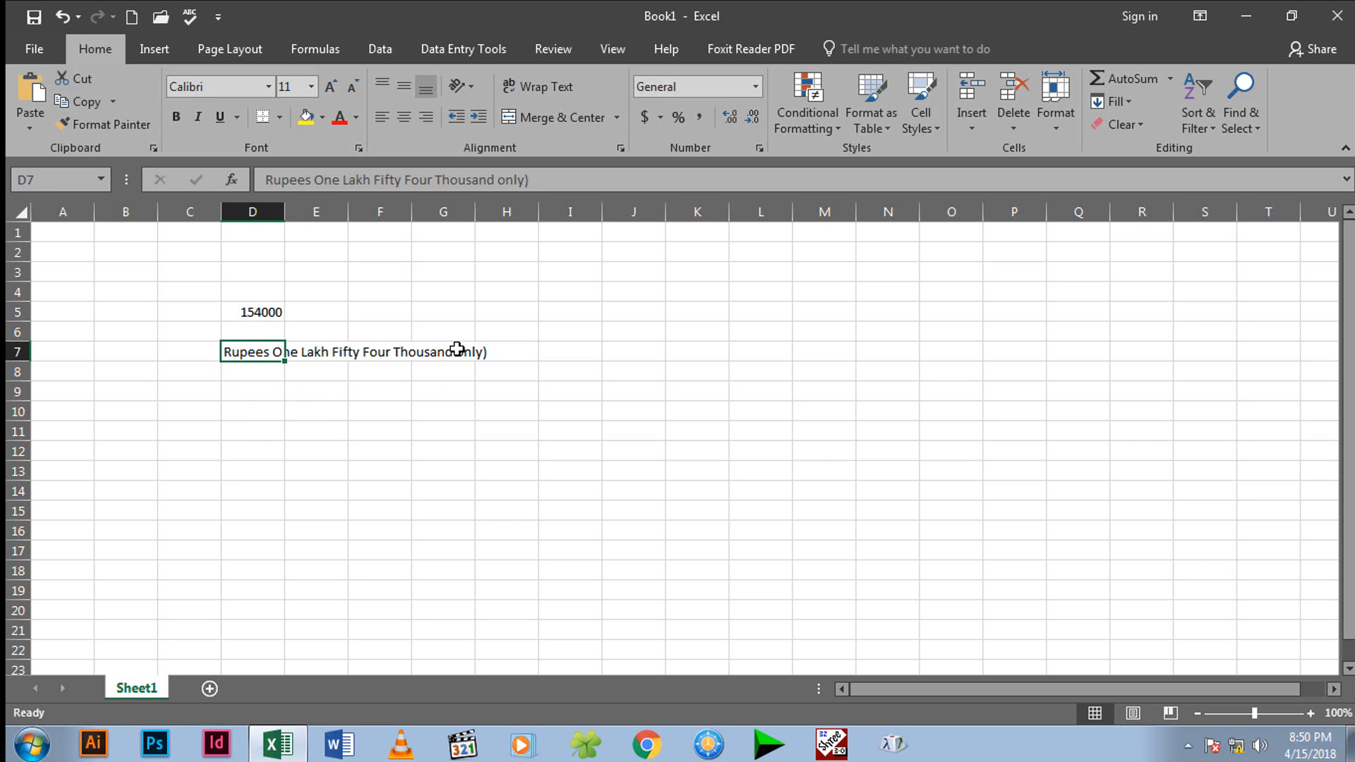
pyautogui.click(278, 436)
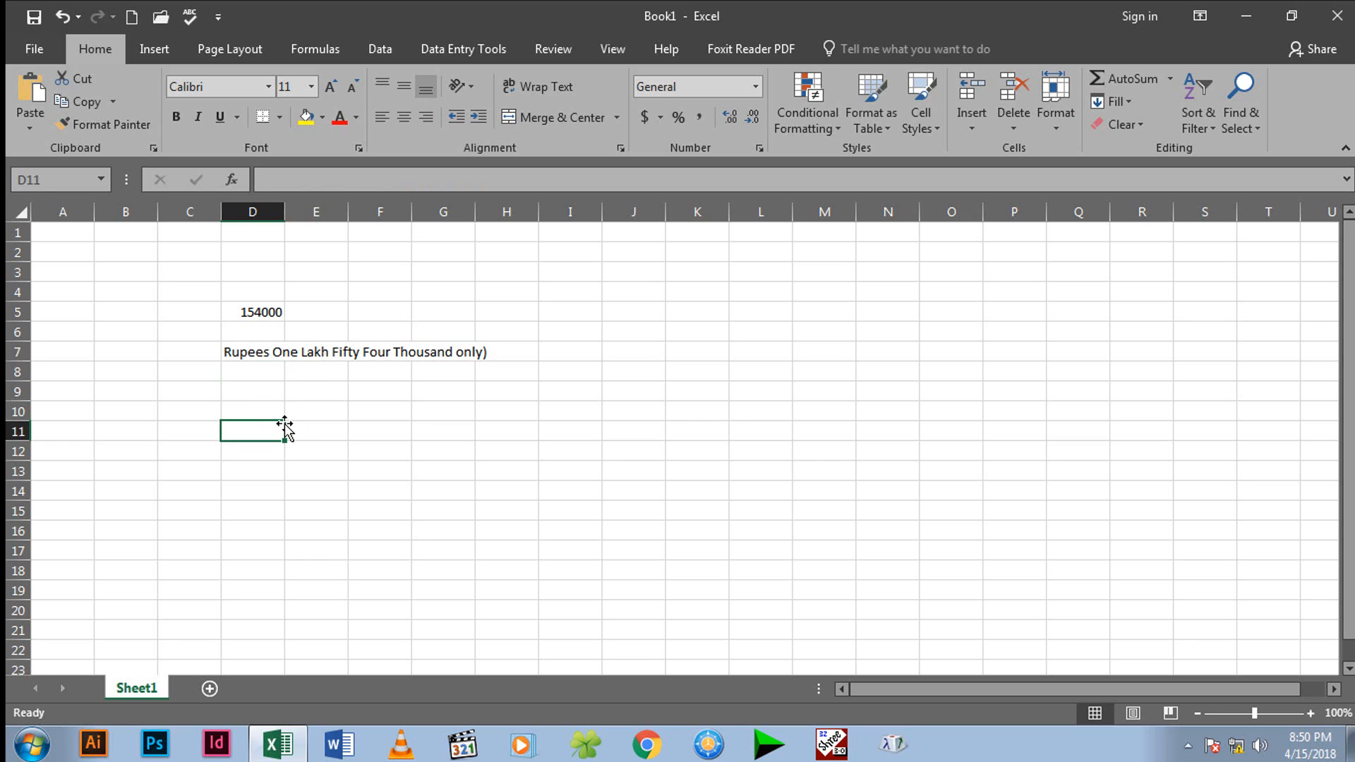
pyautogui.write('=spell')
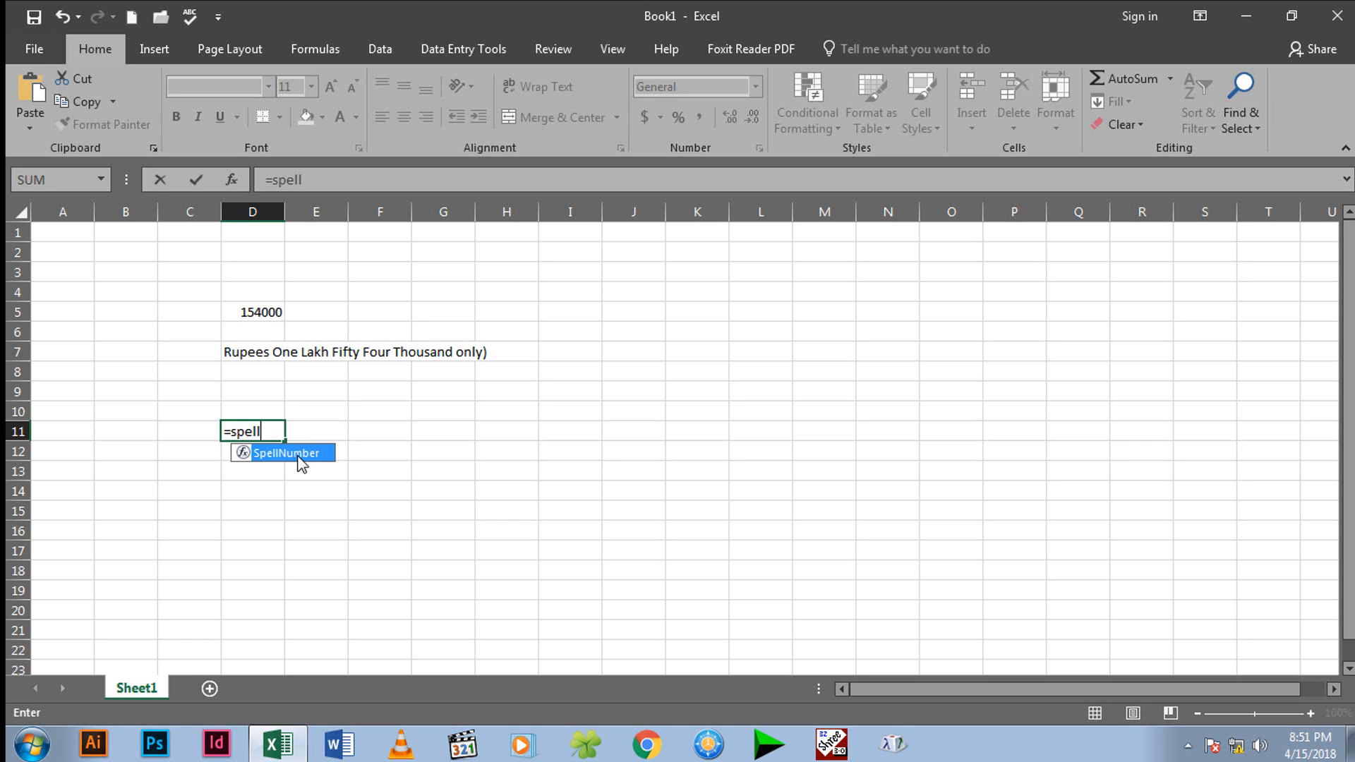
pyautogui.doubleClick(298, 457)
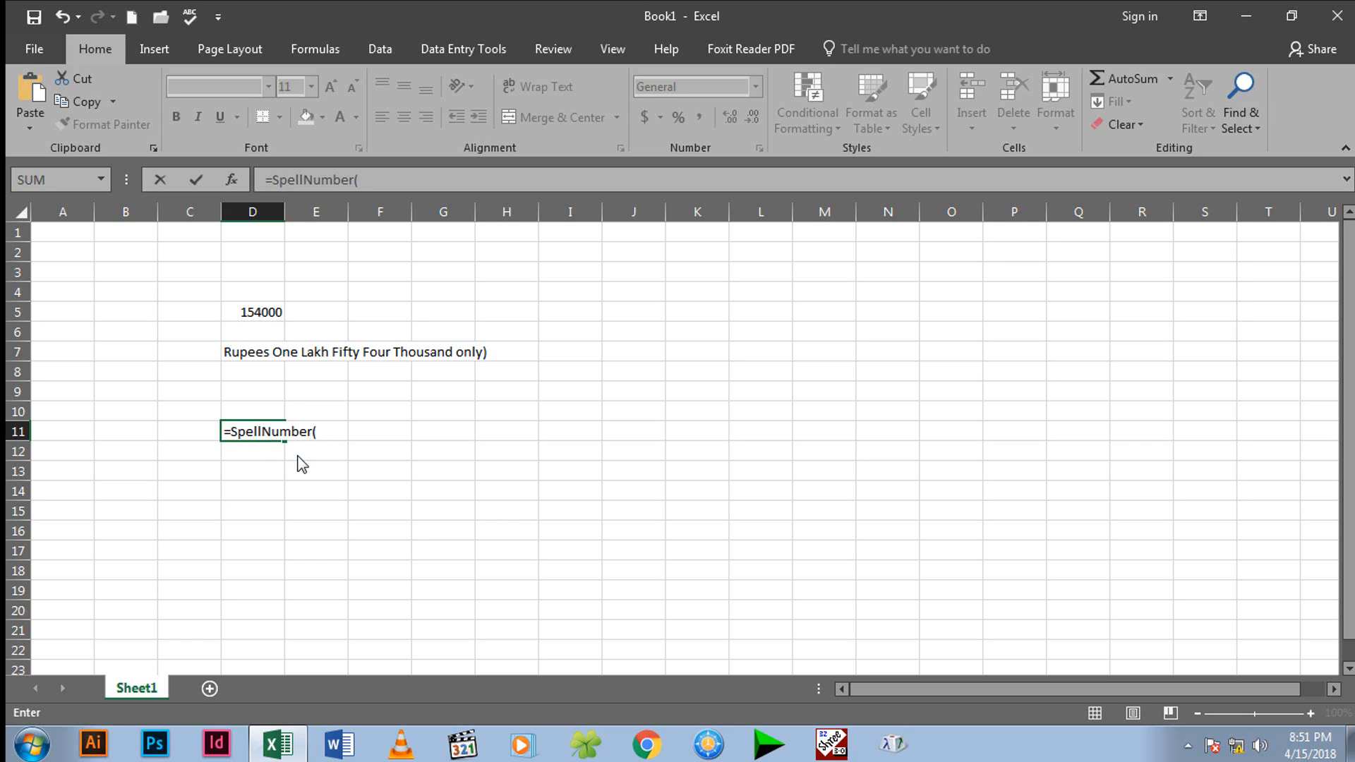
pyautogui.click(251, 309)
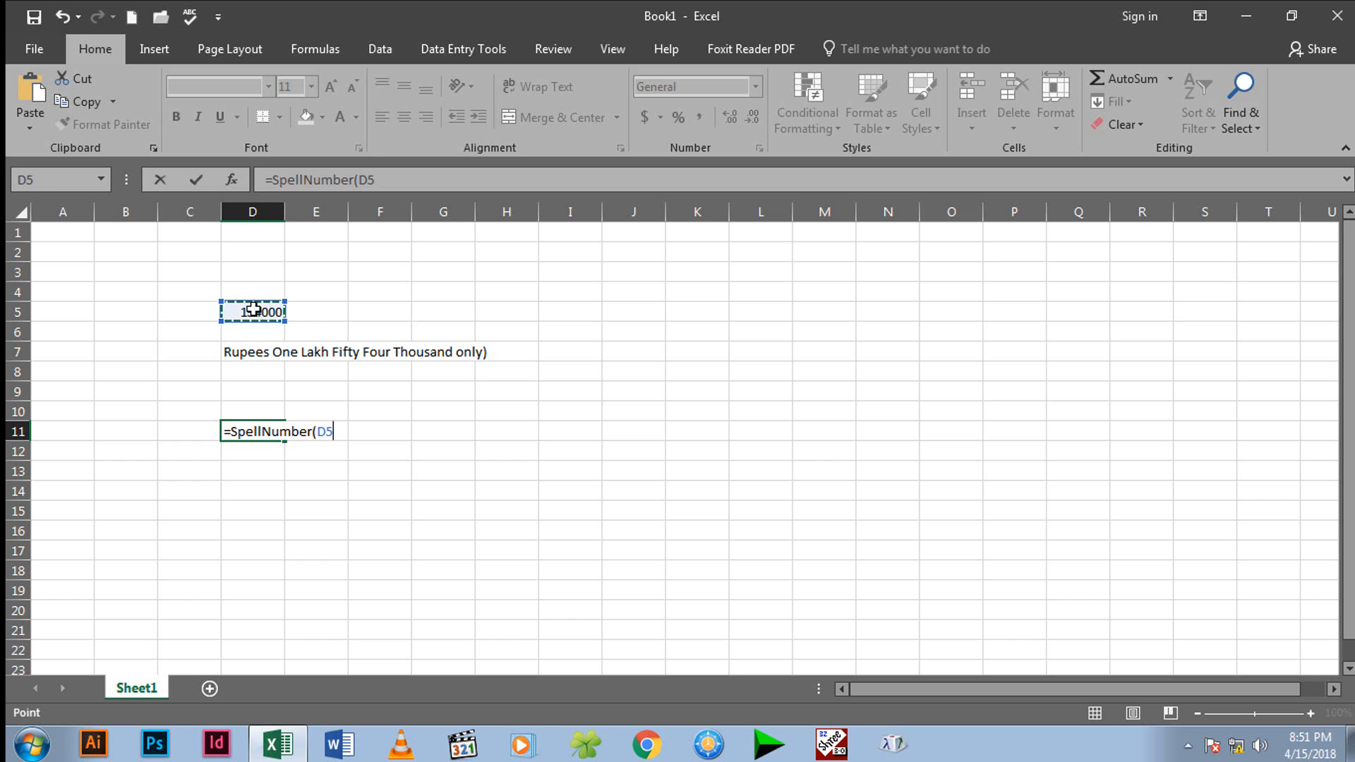
pyautogui.write(')')
pyautogui.hotkey('ctrl', 'Return')
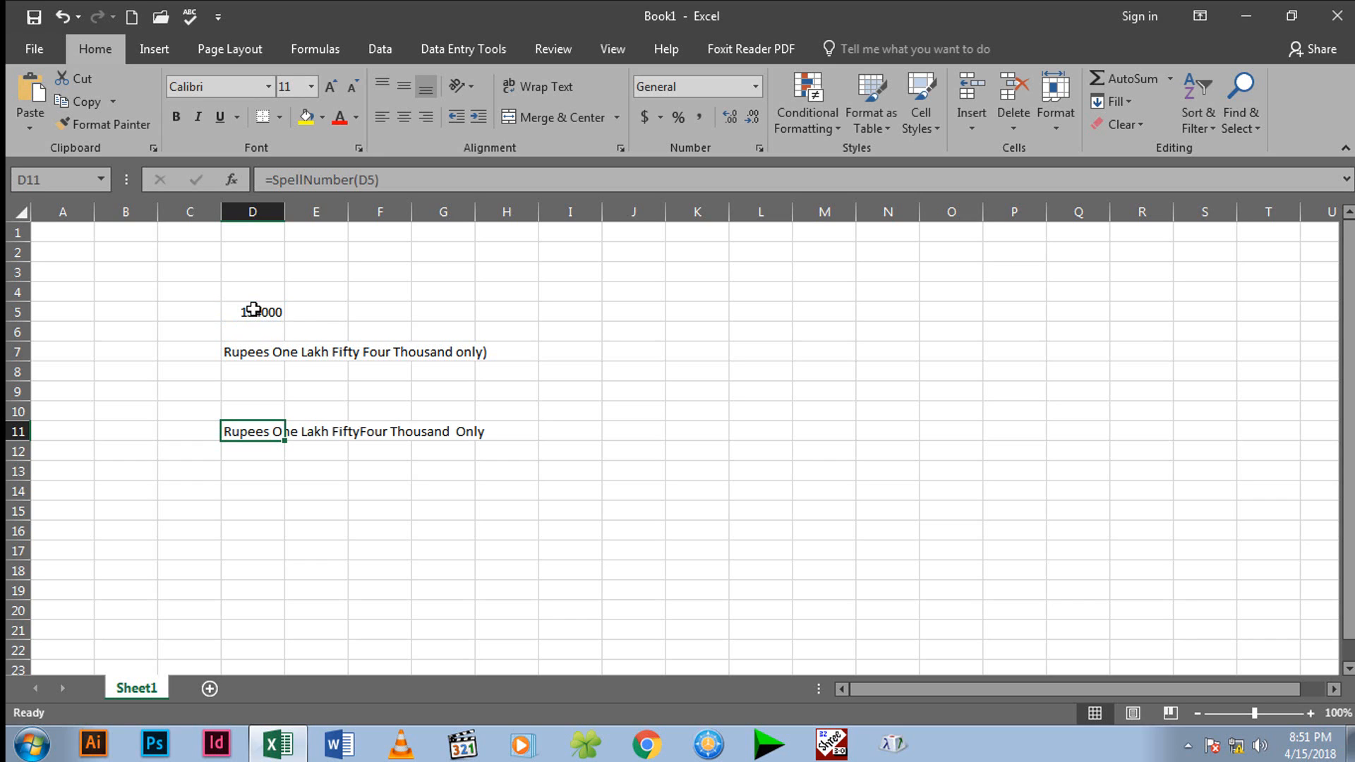
# - Change the amount in cell D5 to 1 to test the SpellNumber formula
pyautogui.click(268, 502)
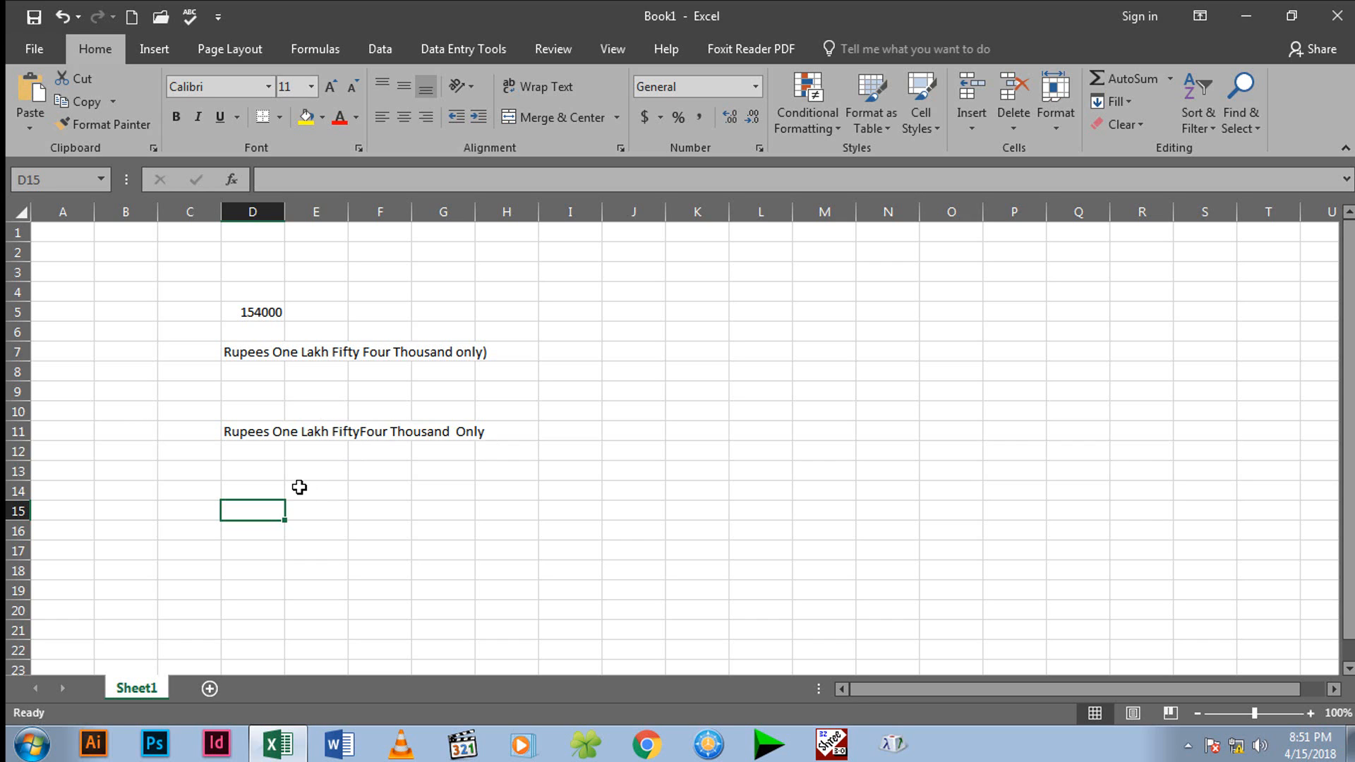
pyautogui.click(256, 431)
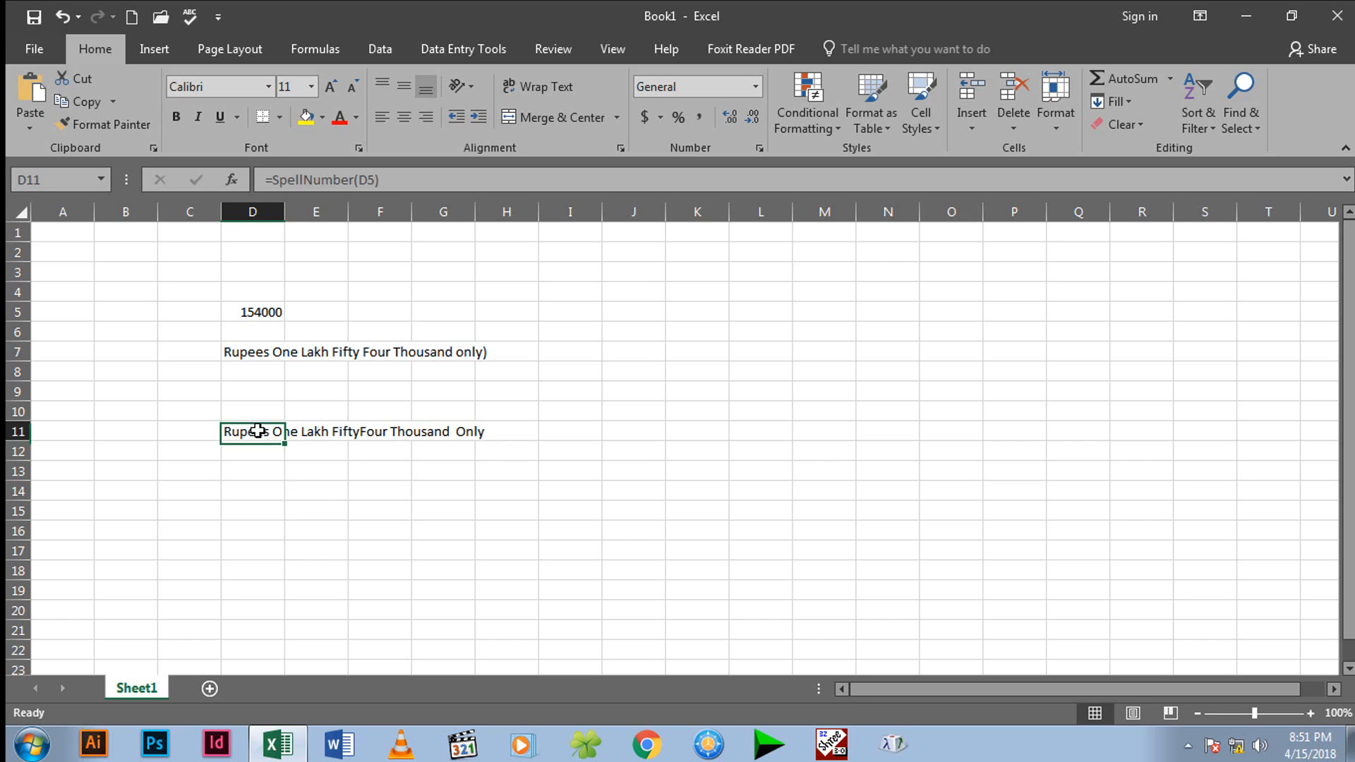
pyautogui.click(267, 311)
pyautogui.write('1')
pyautogui.press('Return')
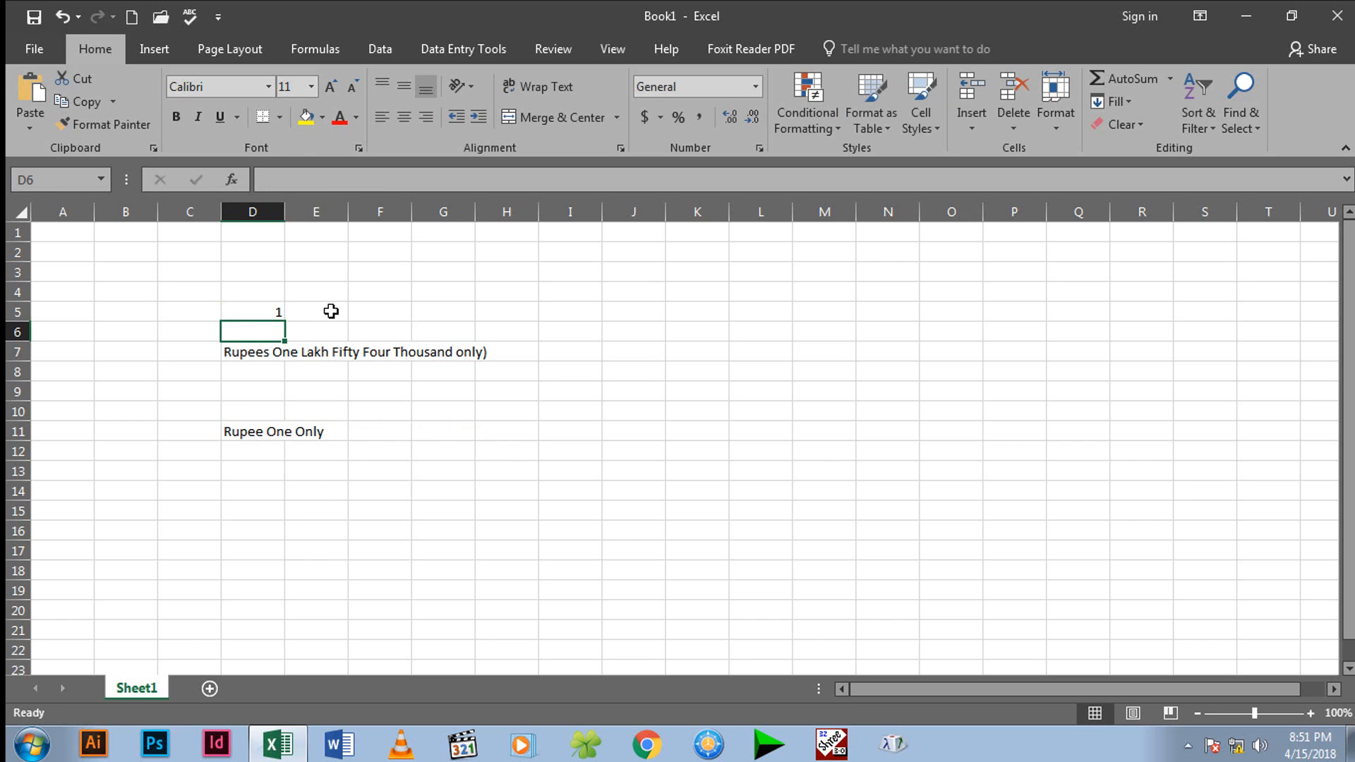
# - Set the amount in cell D5 to 4566666 and check the SpellNumber formula cell D11
pyautogui.click(276, 300)
pyautogui.click(280, 313)
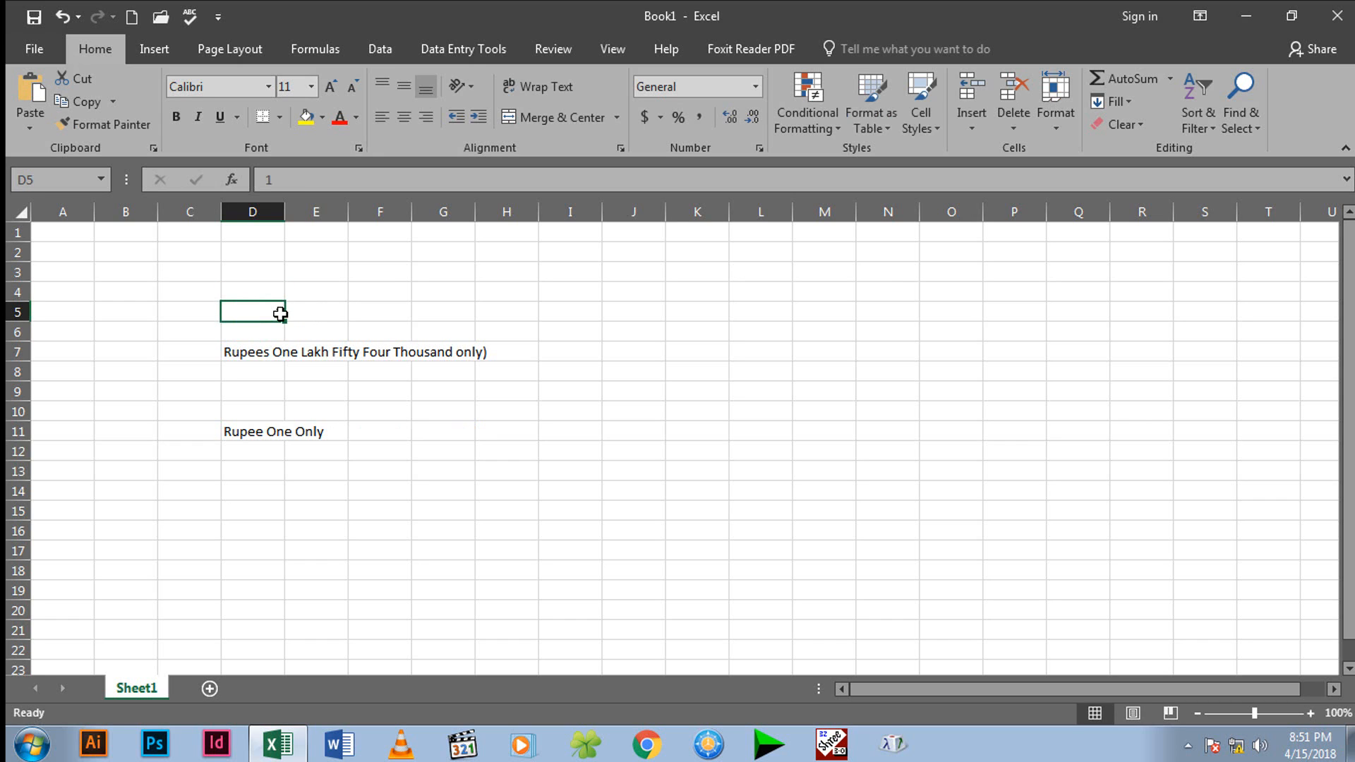
pyautogui.write('4566666')
pyautogui.press('Return')
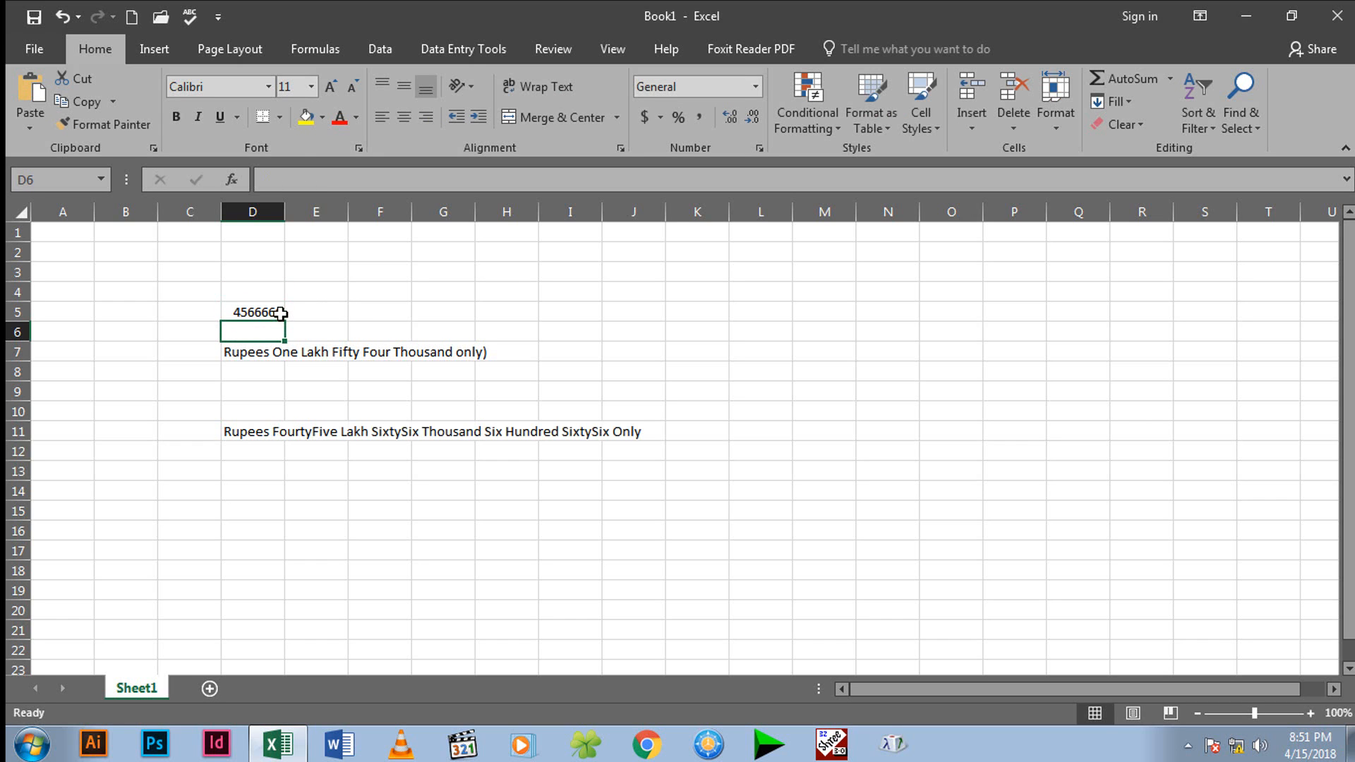
pyautogui.click(254, 434)
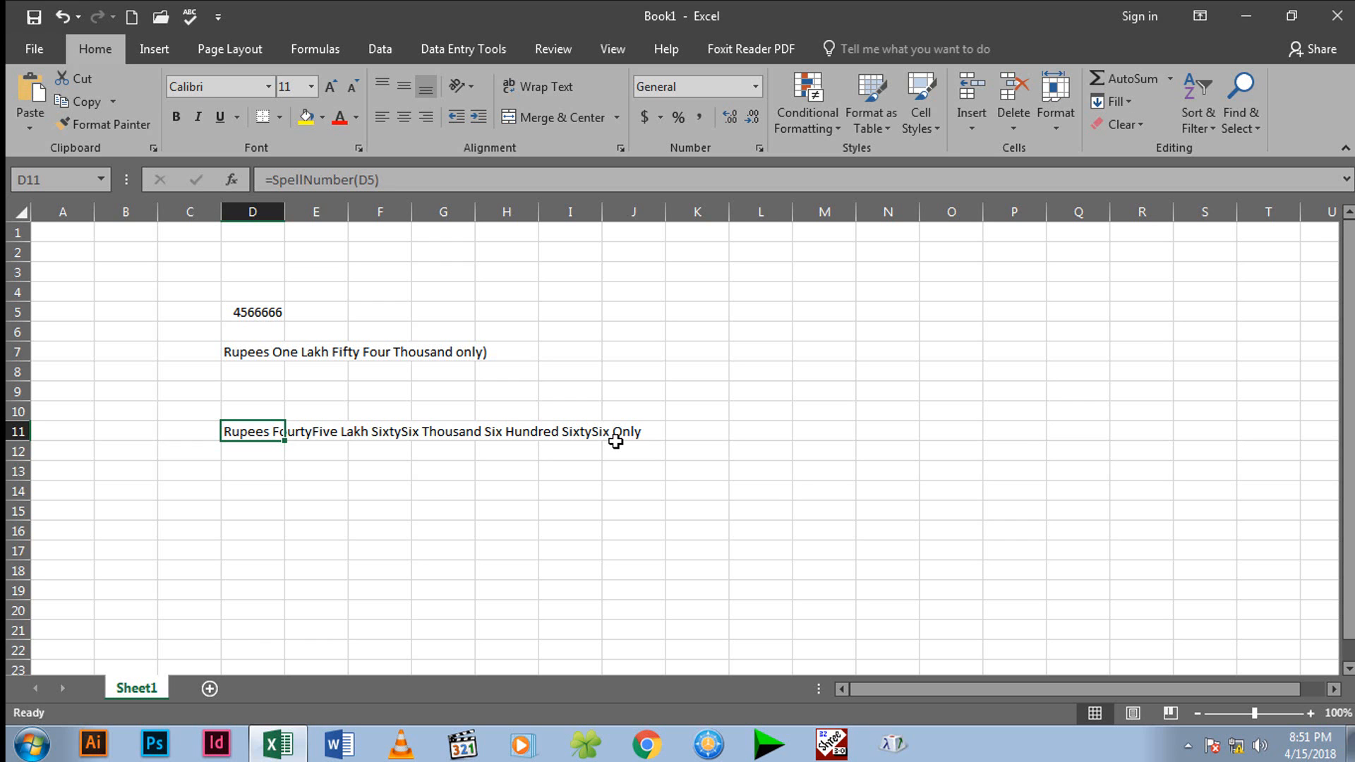
# - Switch to the Computer window in Windows Explorer and set Folder Options to show hidden files, folders, and drives
pyautogui.click(1248, 14)
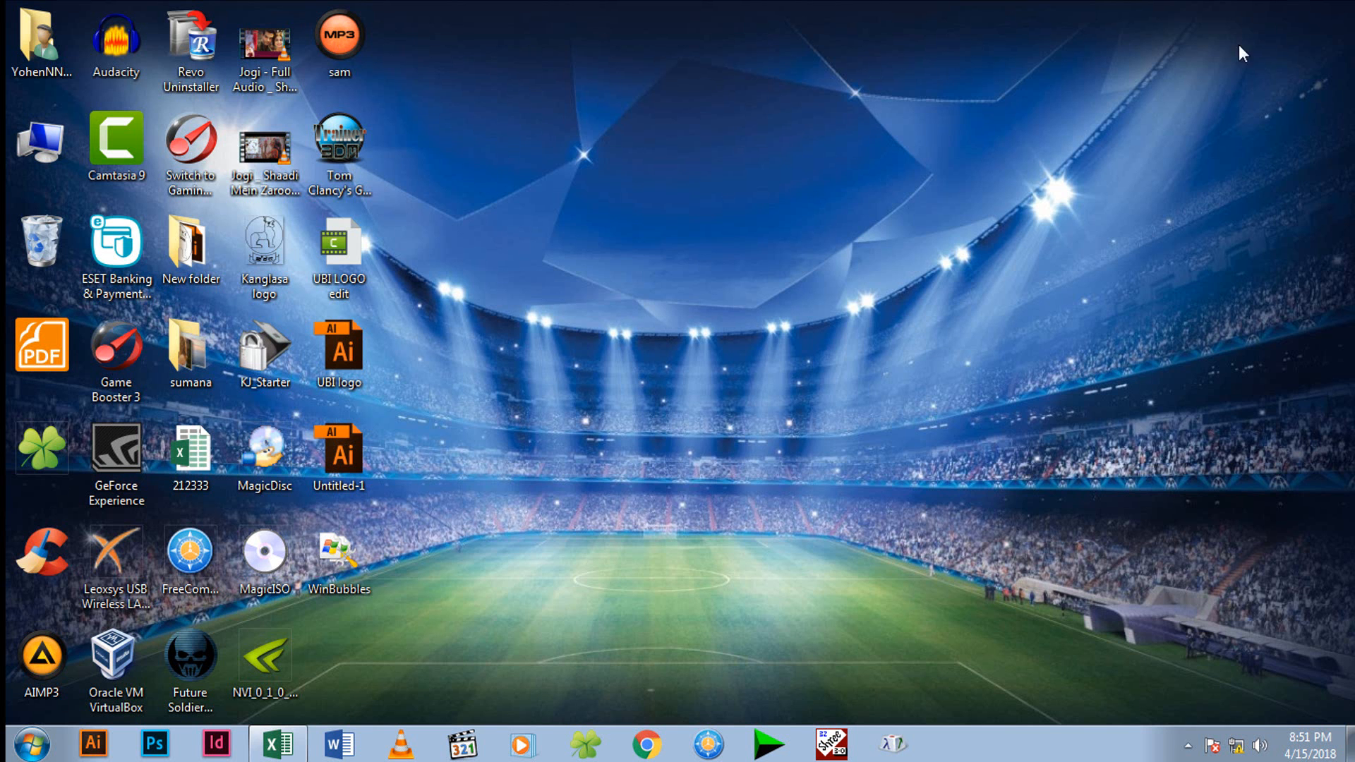
pyautogui.click(33, 139)
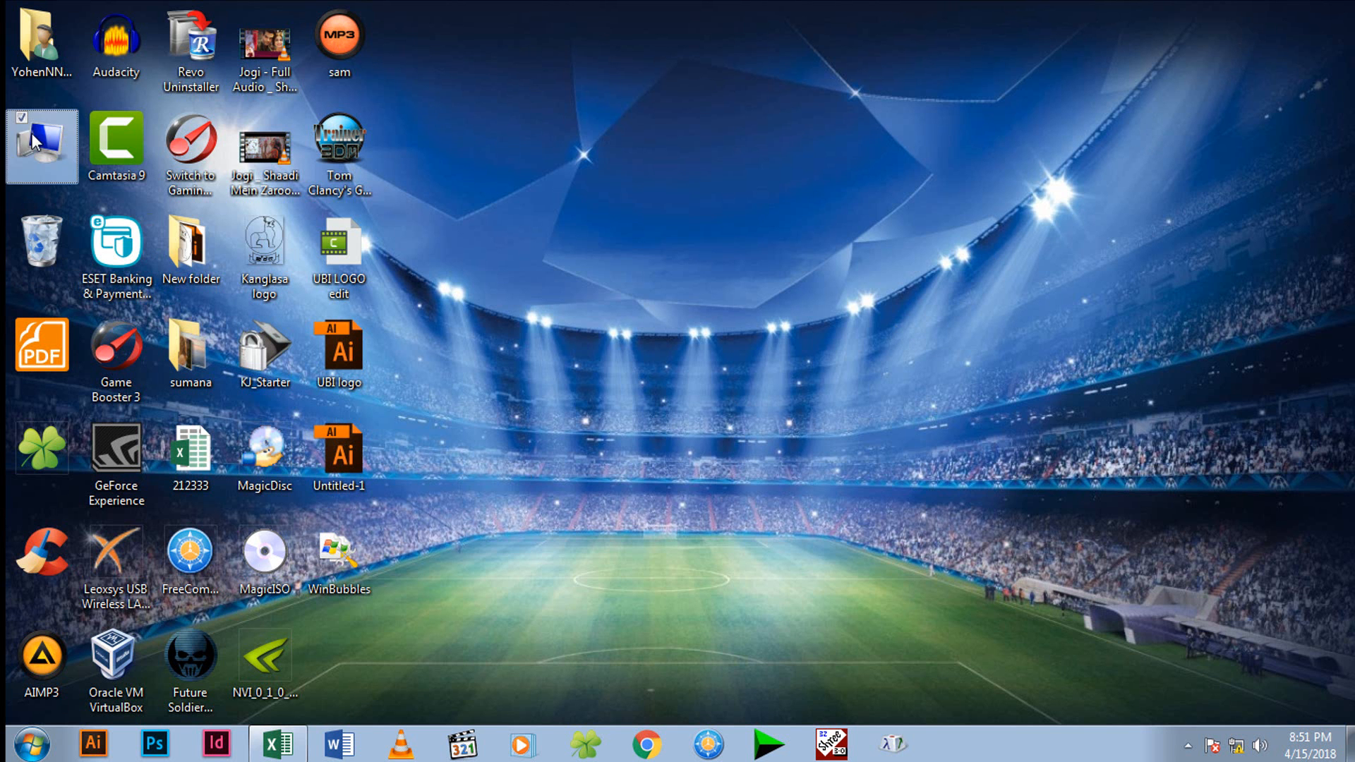
pyautogui.doubleClick(33, 139)
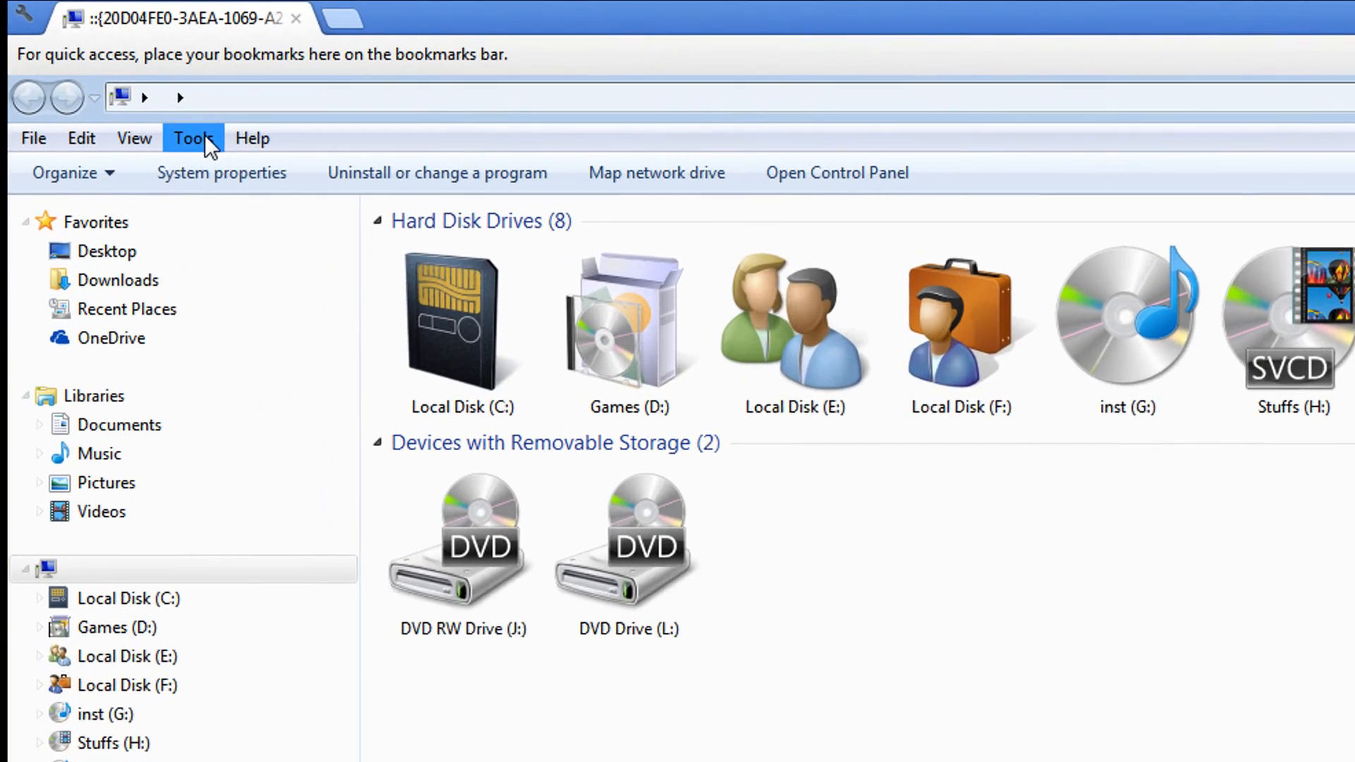
pyautogui.click(205, 141)
pyautogui.click(220, 278)
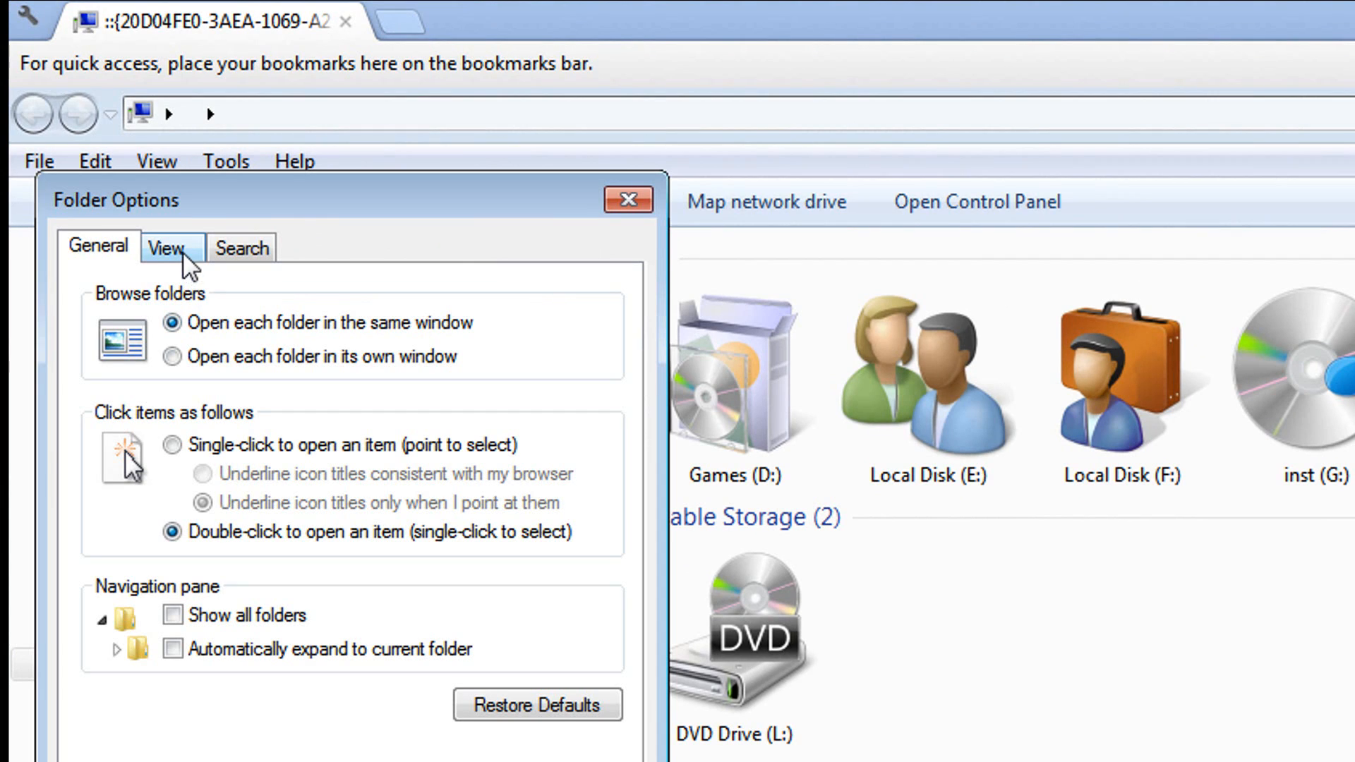
pyautogui.click(170, 267)
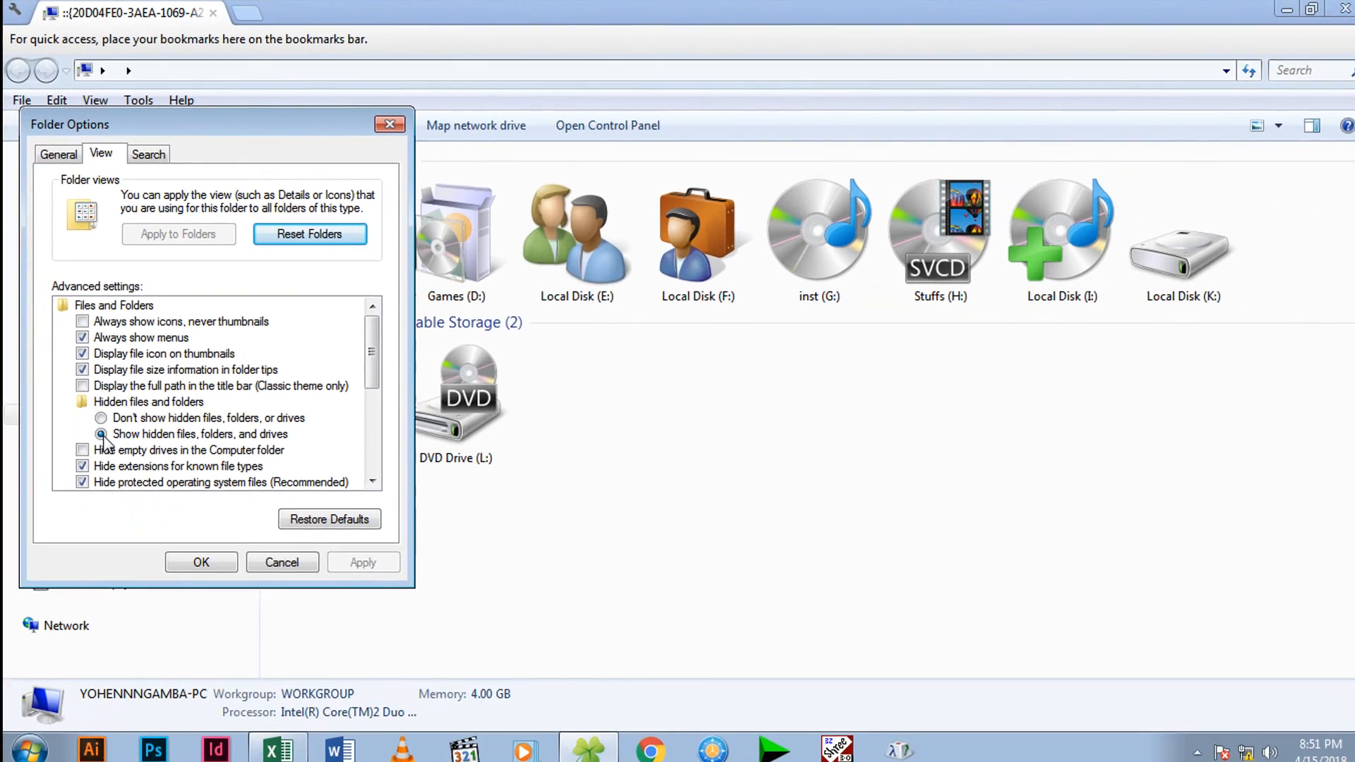
pyautogui.click(166, 697)
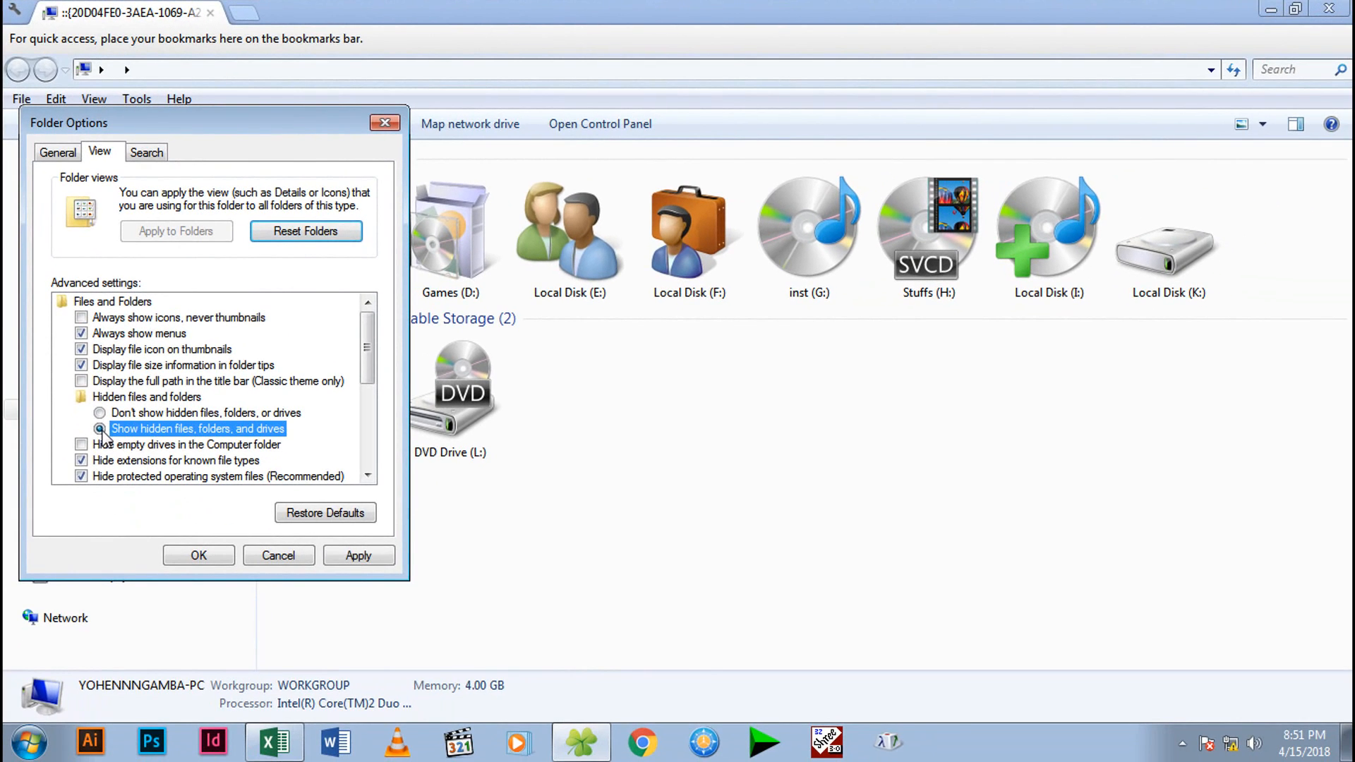
pyautogui.click(357, 556)
pyautogui.click(200, 555)
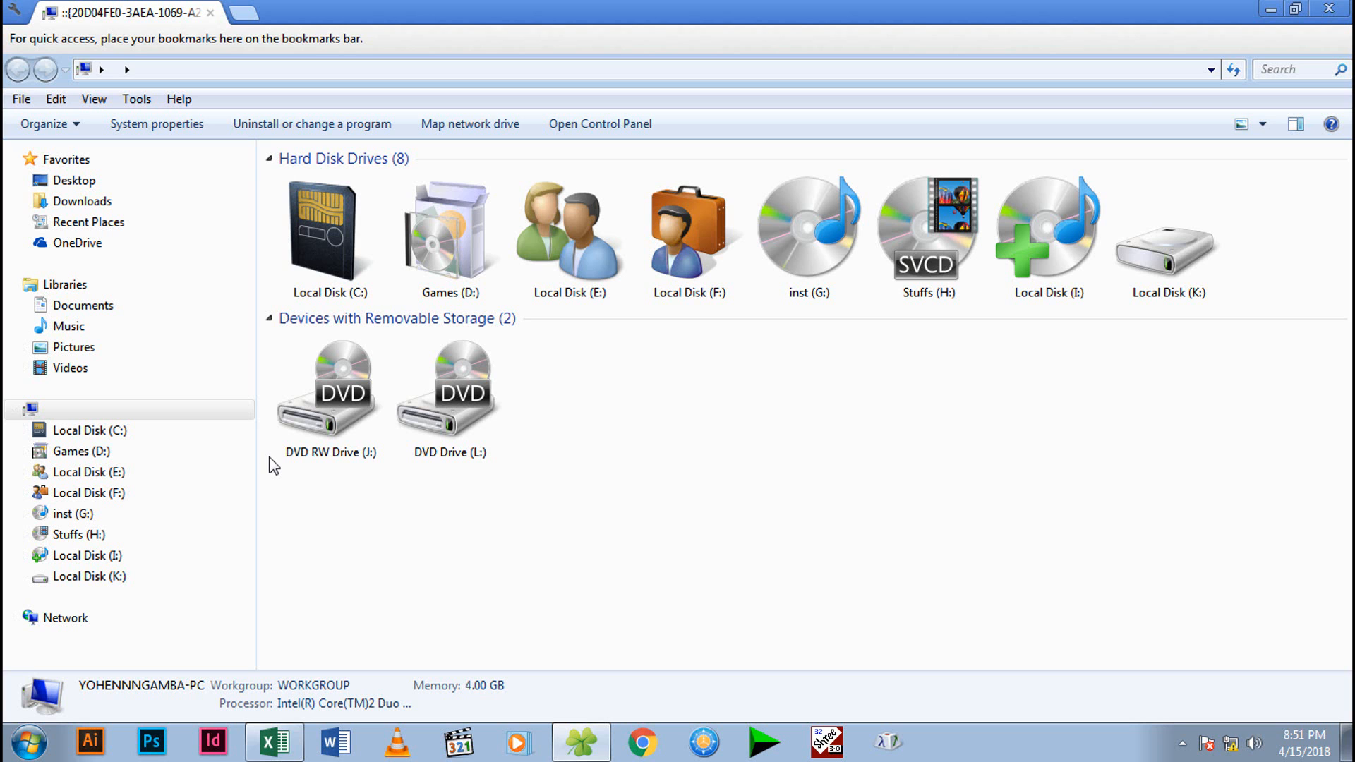
pyautogui.click(1270, 9)
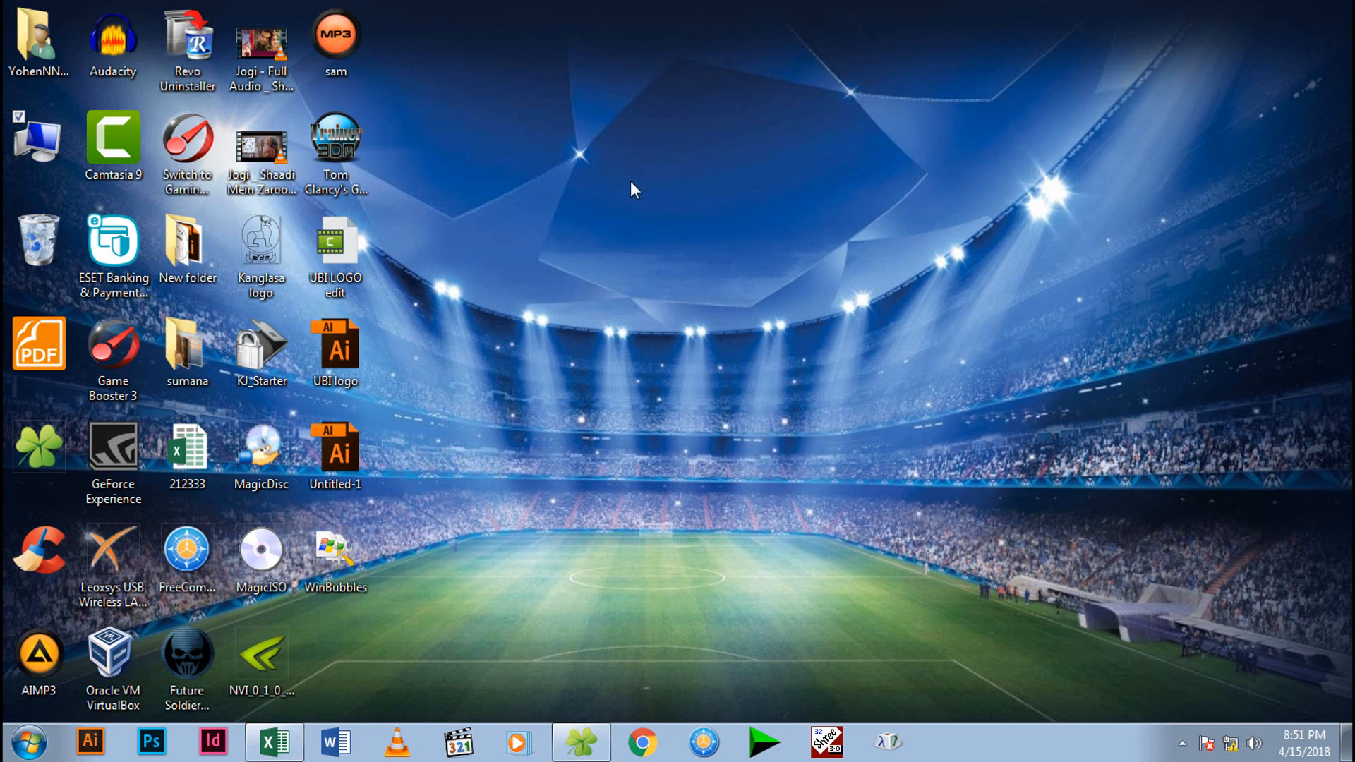
# - Open the Spell Number folder inside the desktop folder sumana and select the SpellNumber Microsoft Excel Add-In file
pyautogui.click(180, 351)
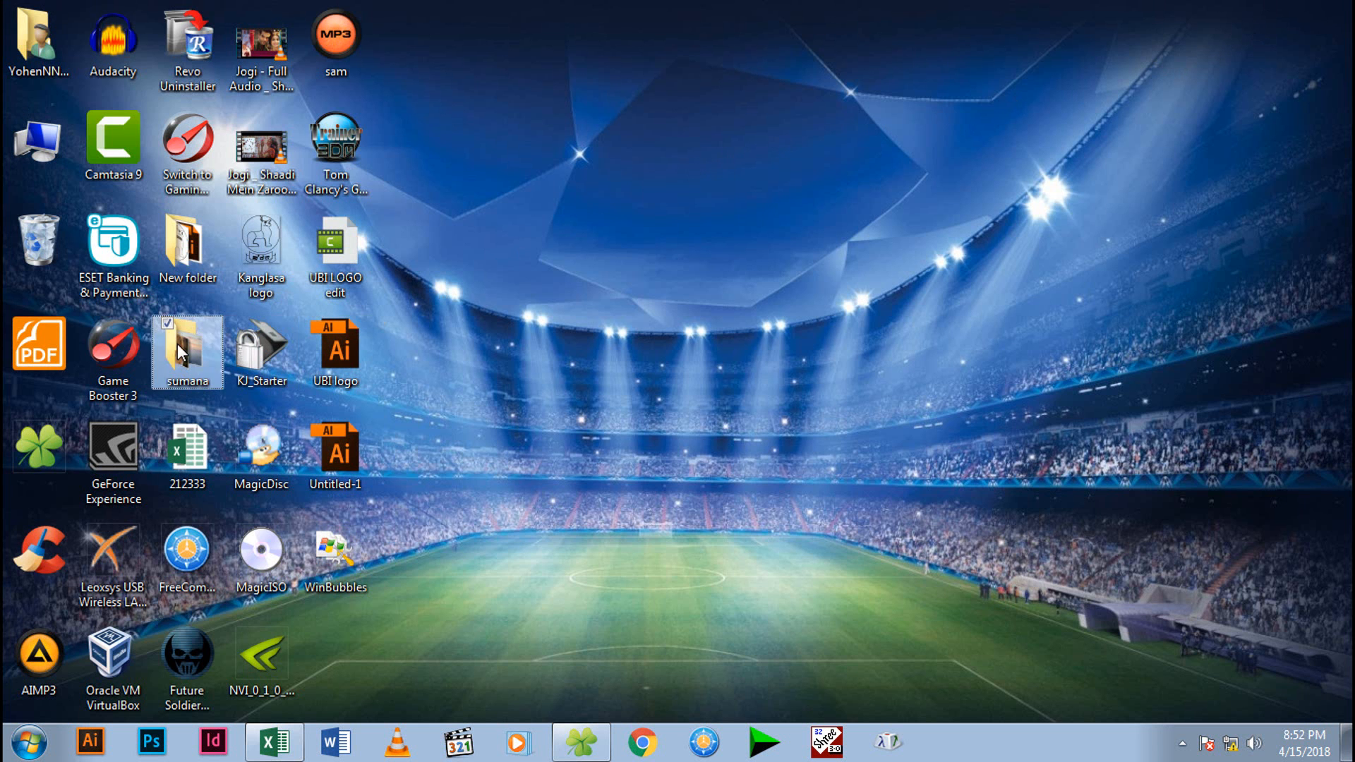
pyautogui.doubleClick(176, 344)
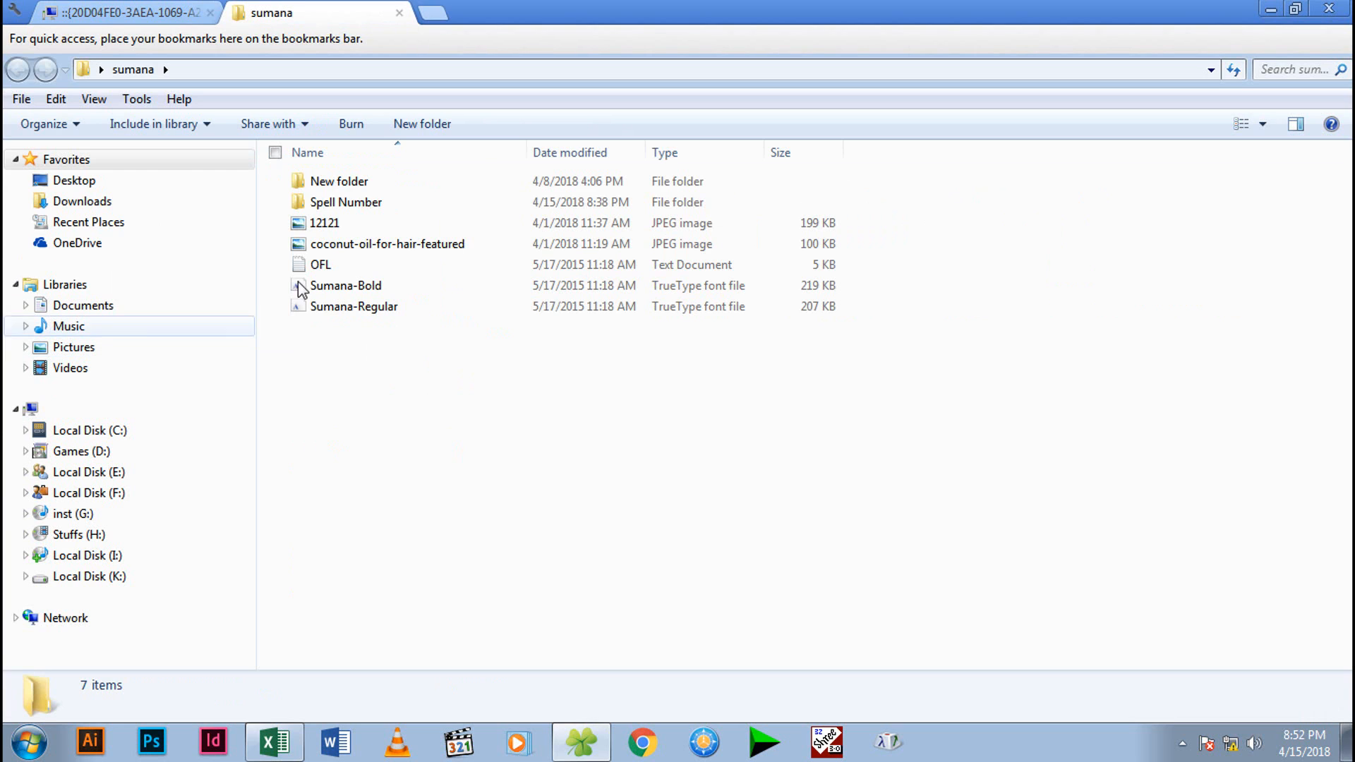
pyautogui.doubleClick(346, 203)
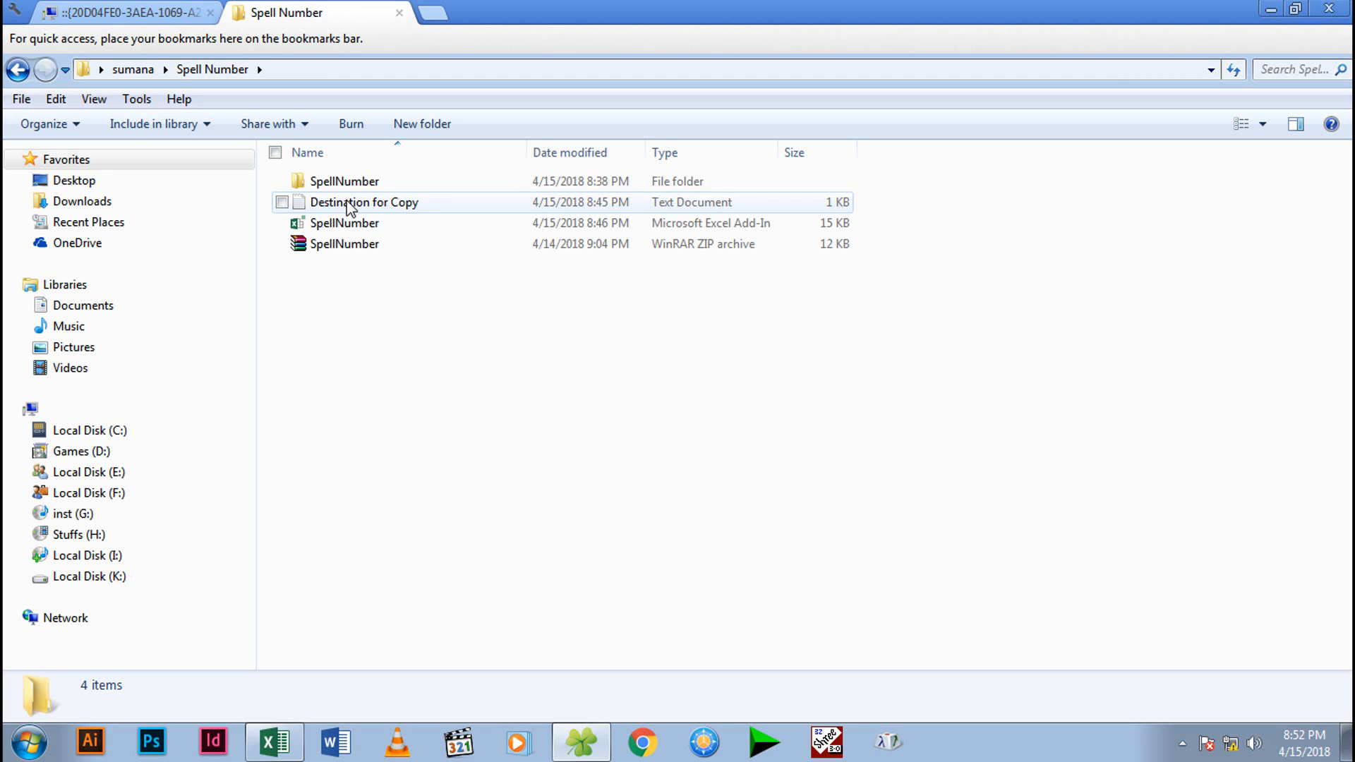
pyautogui.click(356, 228)
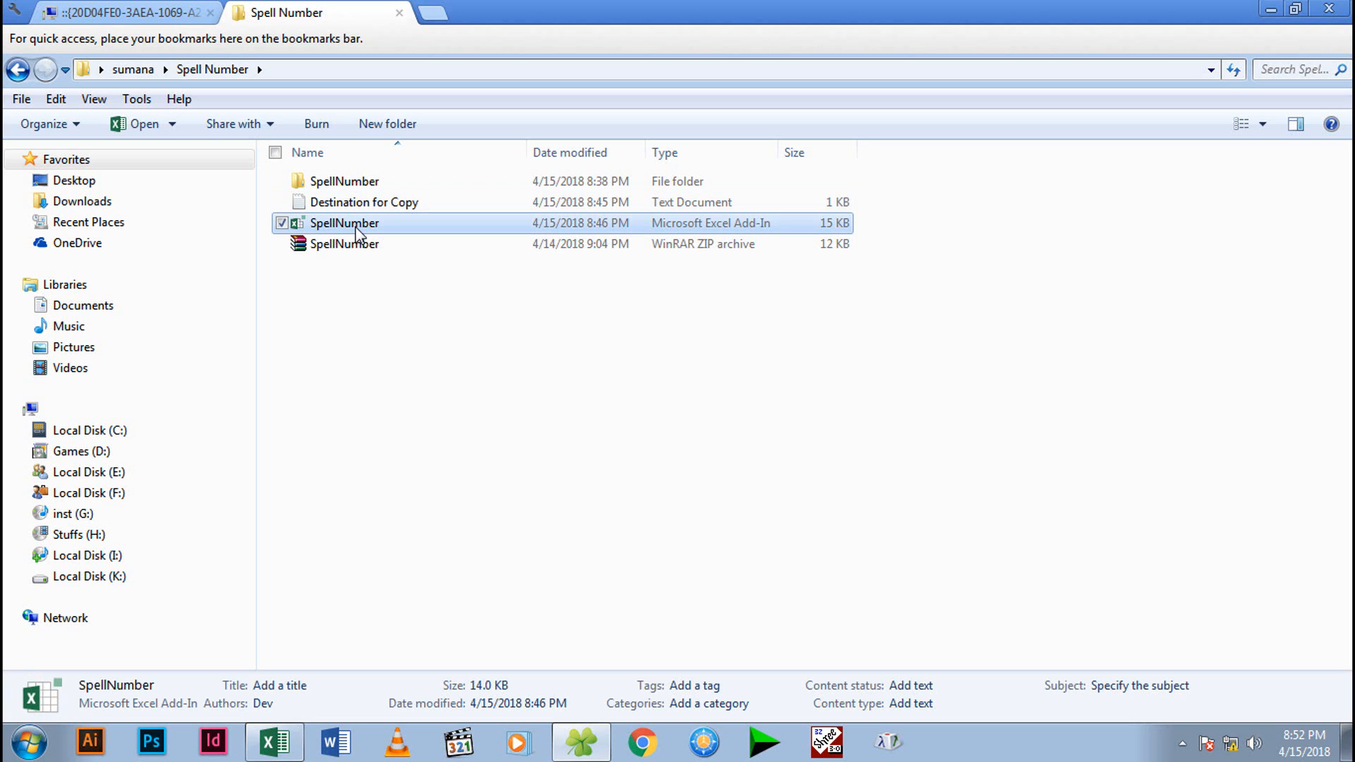
# - Switch to Excel to review amount cell D5 and formula cell D11, and return to the Spell Number folder
pyautogui.click(274, 741)
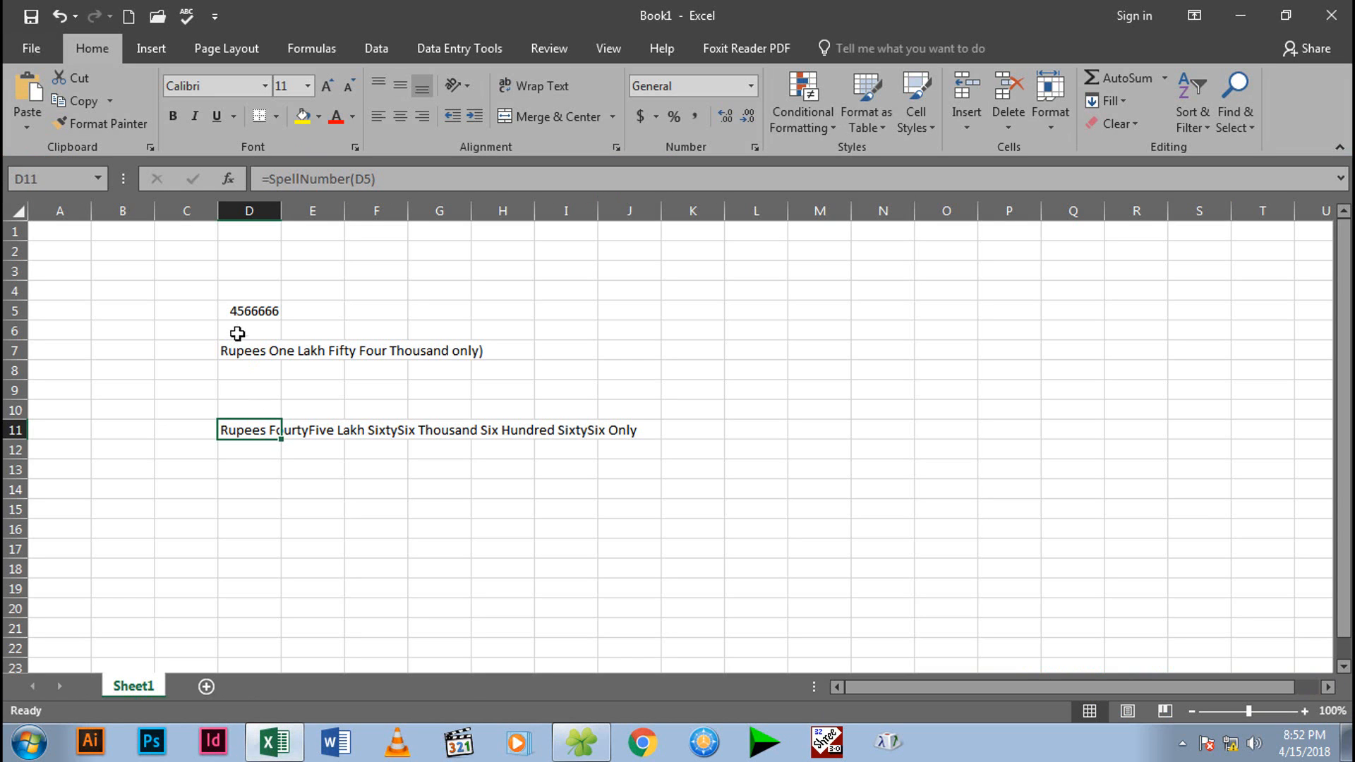
pyautogui.click(247, 314)
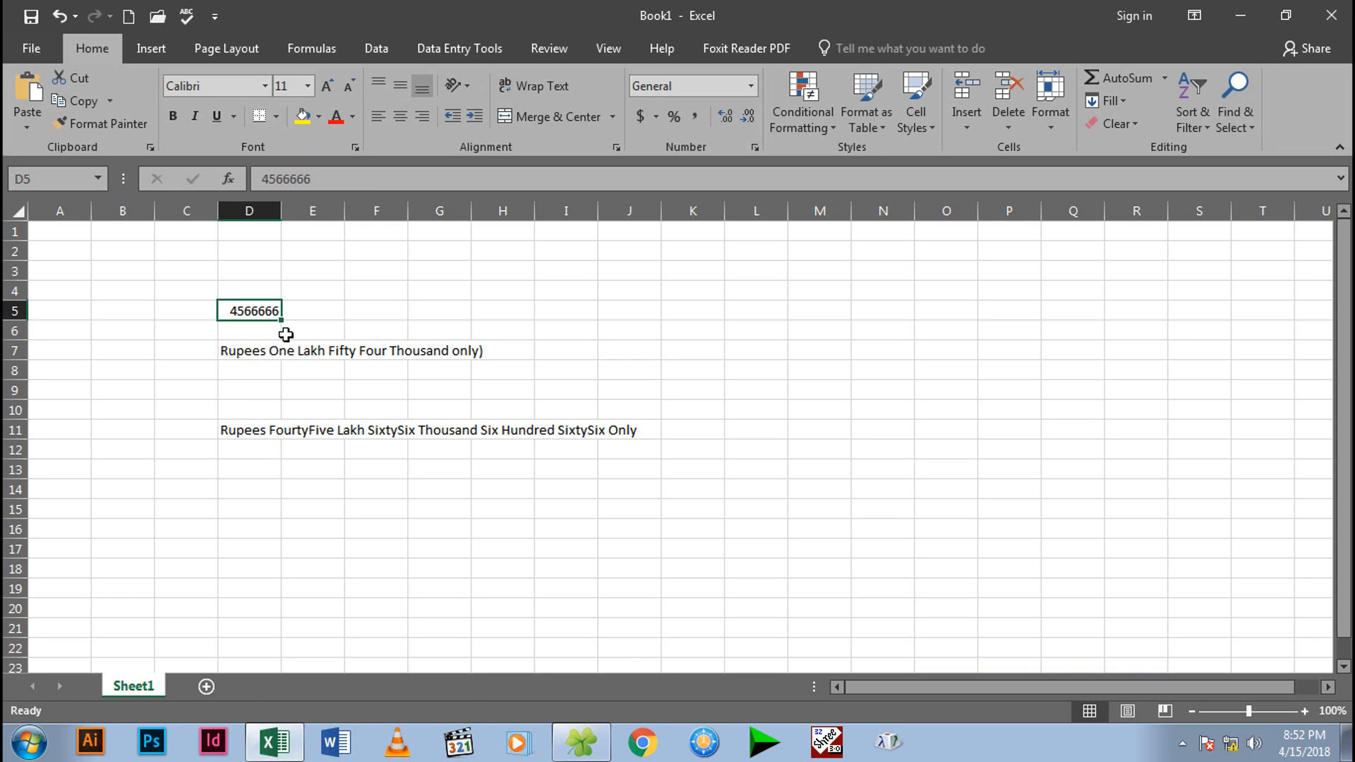
pyautogui.click(260, 426)
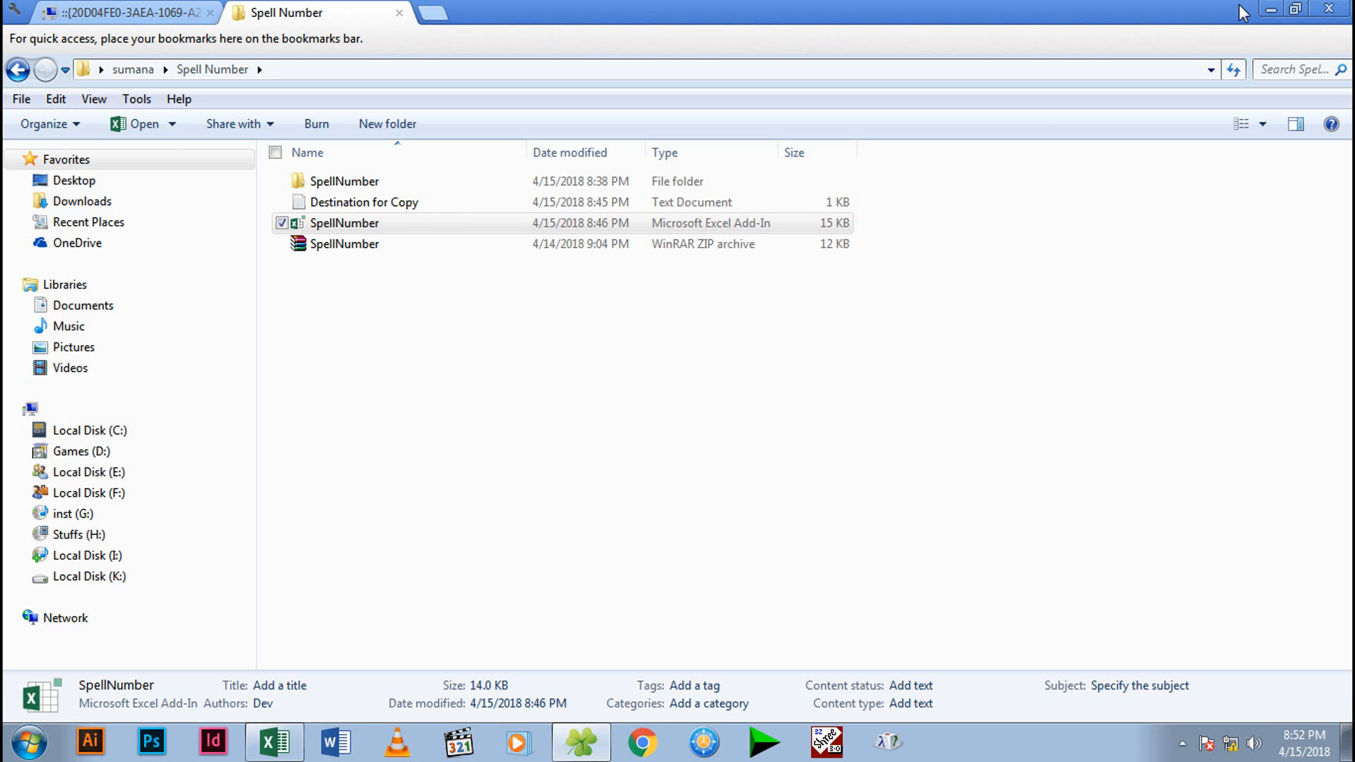
pyautogui.click(1240, 15)
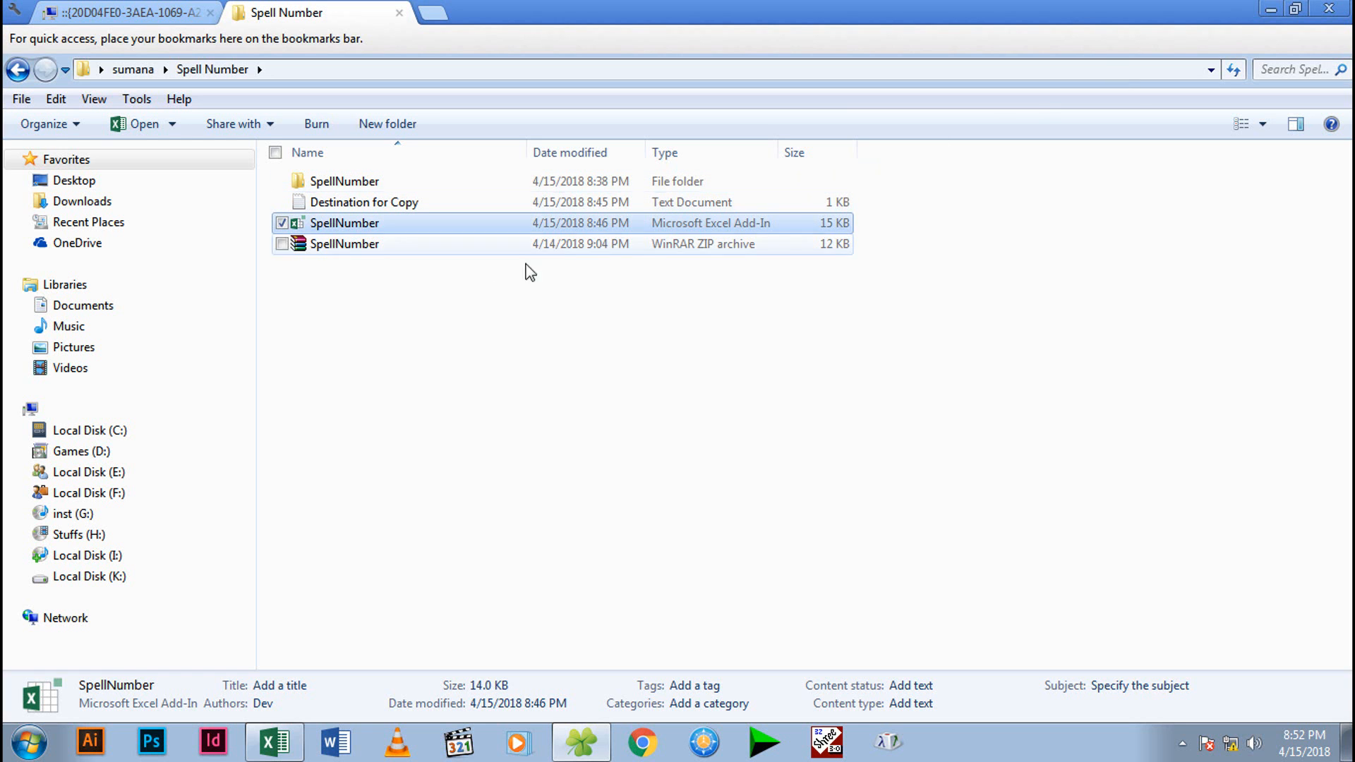
# - Copy the SpellNumber Excel add-in file and open the personal user folder under Users on Local Disk (C:)
pyautogui.rightClick(354, 225)
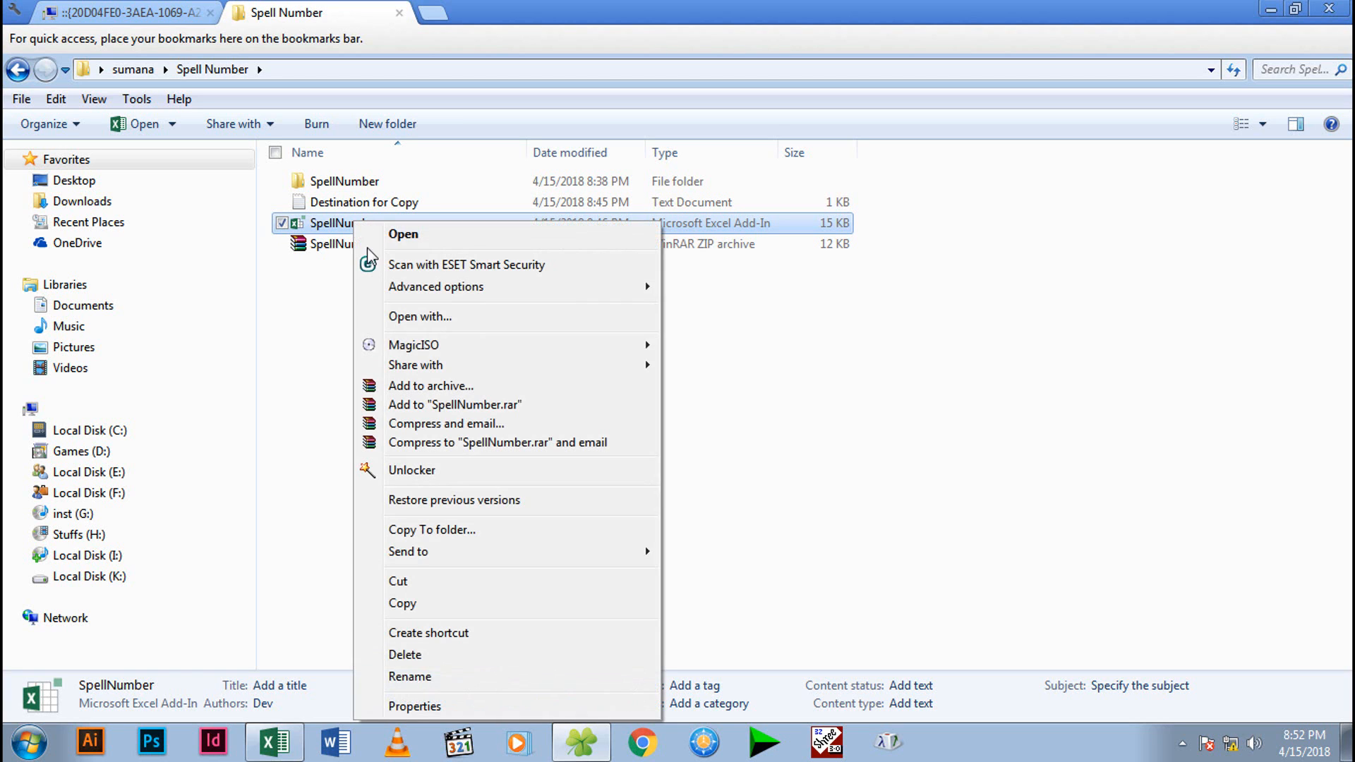
pyautogui.click(428, 605)
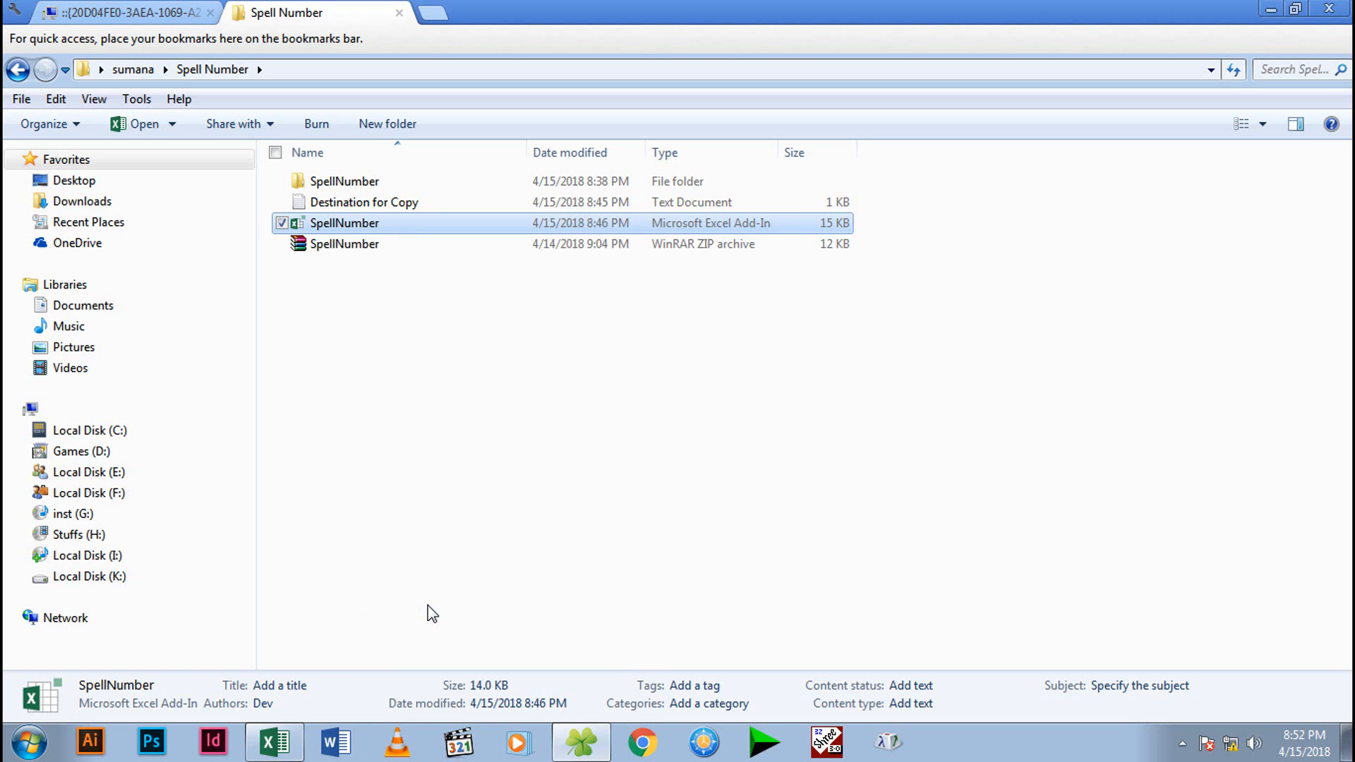
pyautogui.click(35, 410)
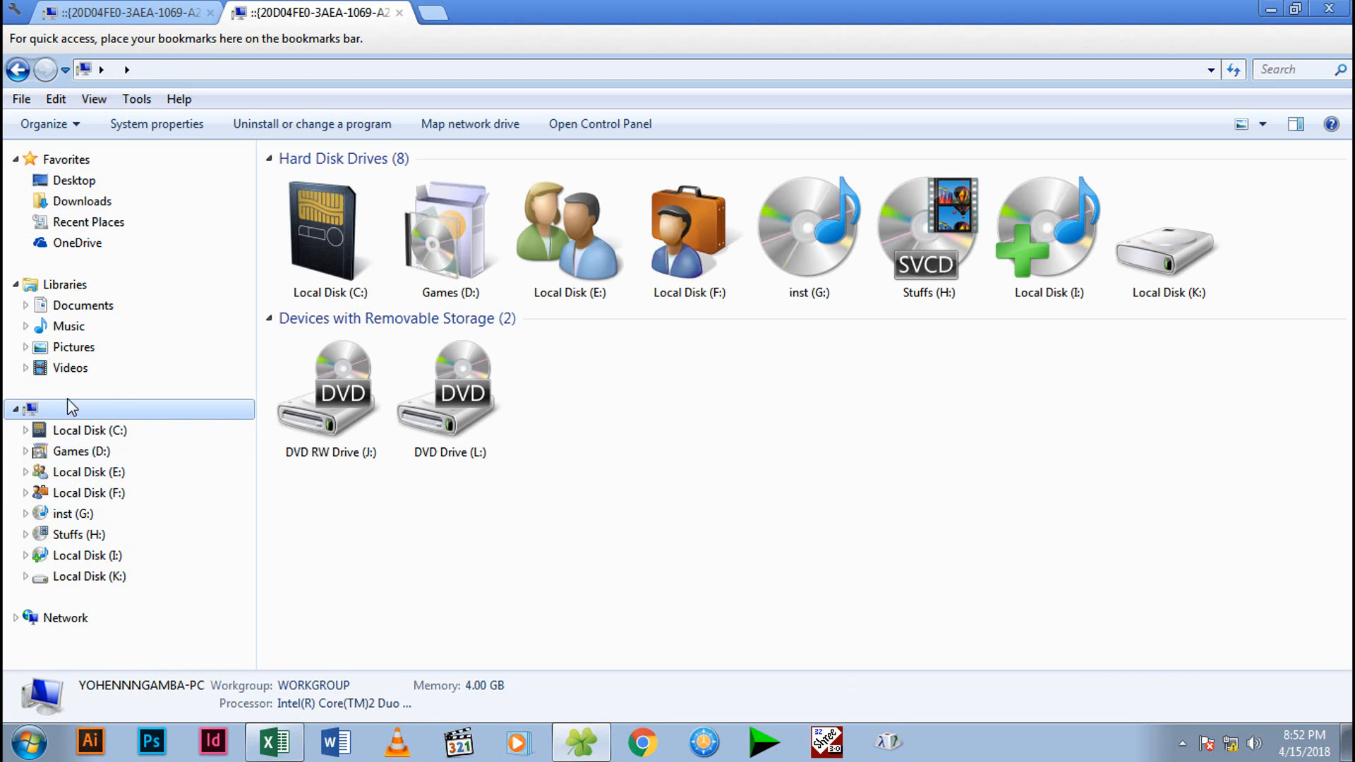
pyautogui.doubleClick(302, 263)
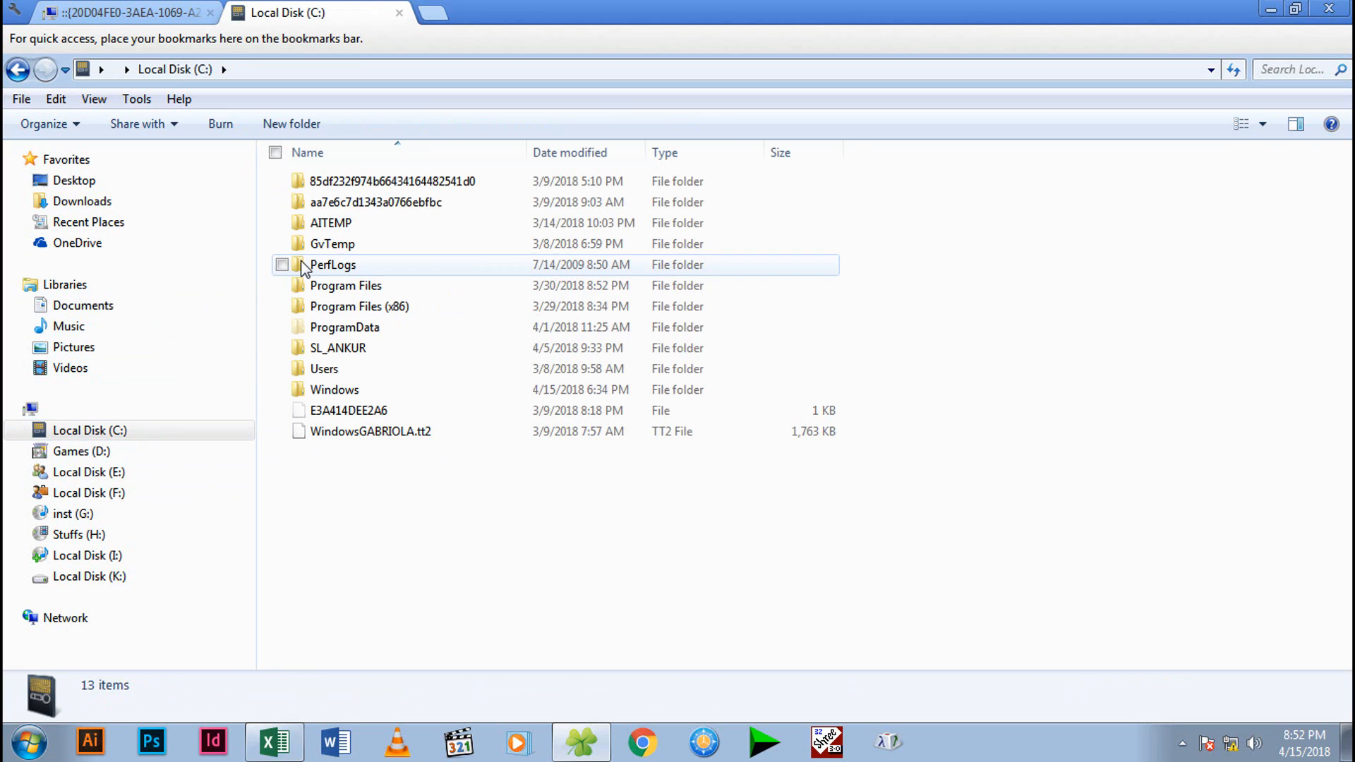
pyautogui.doubleClick(329, 371)
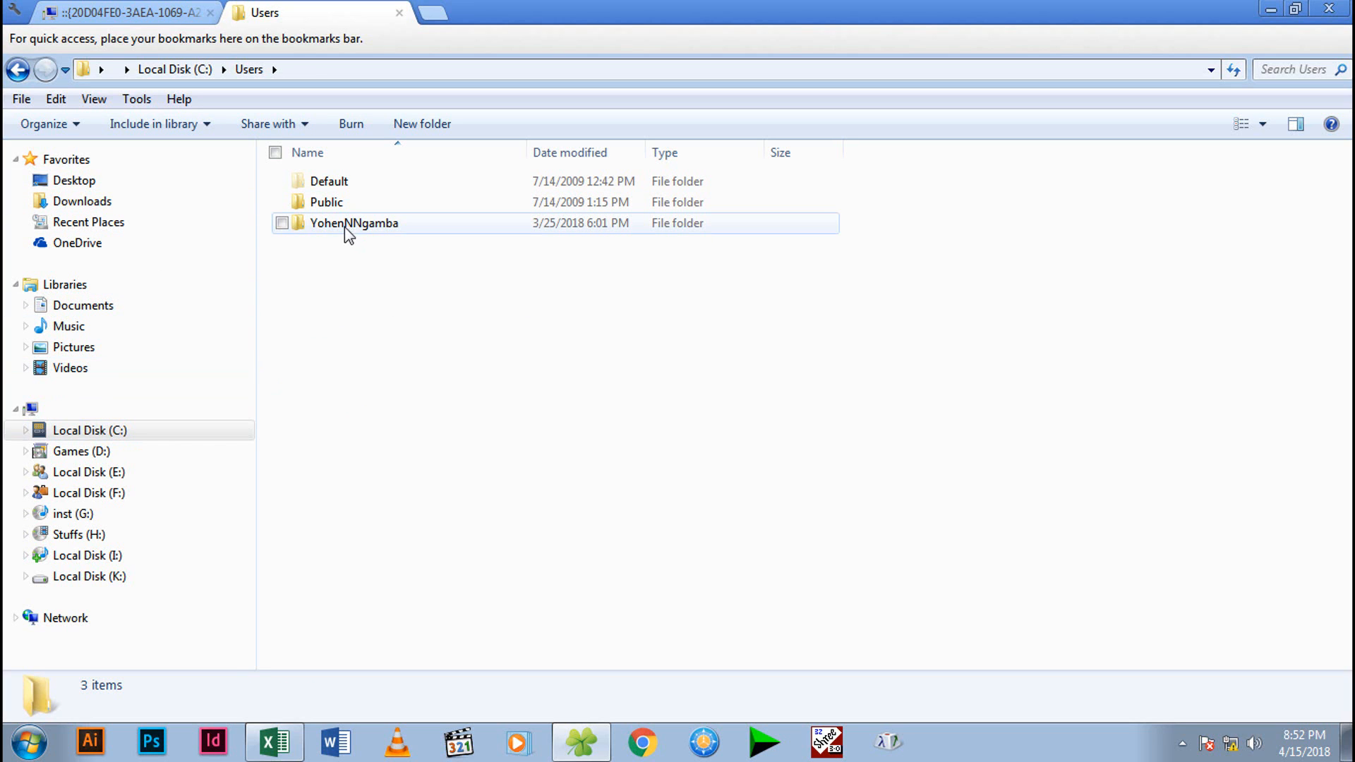
pyautogui.moveTo(354, 231)
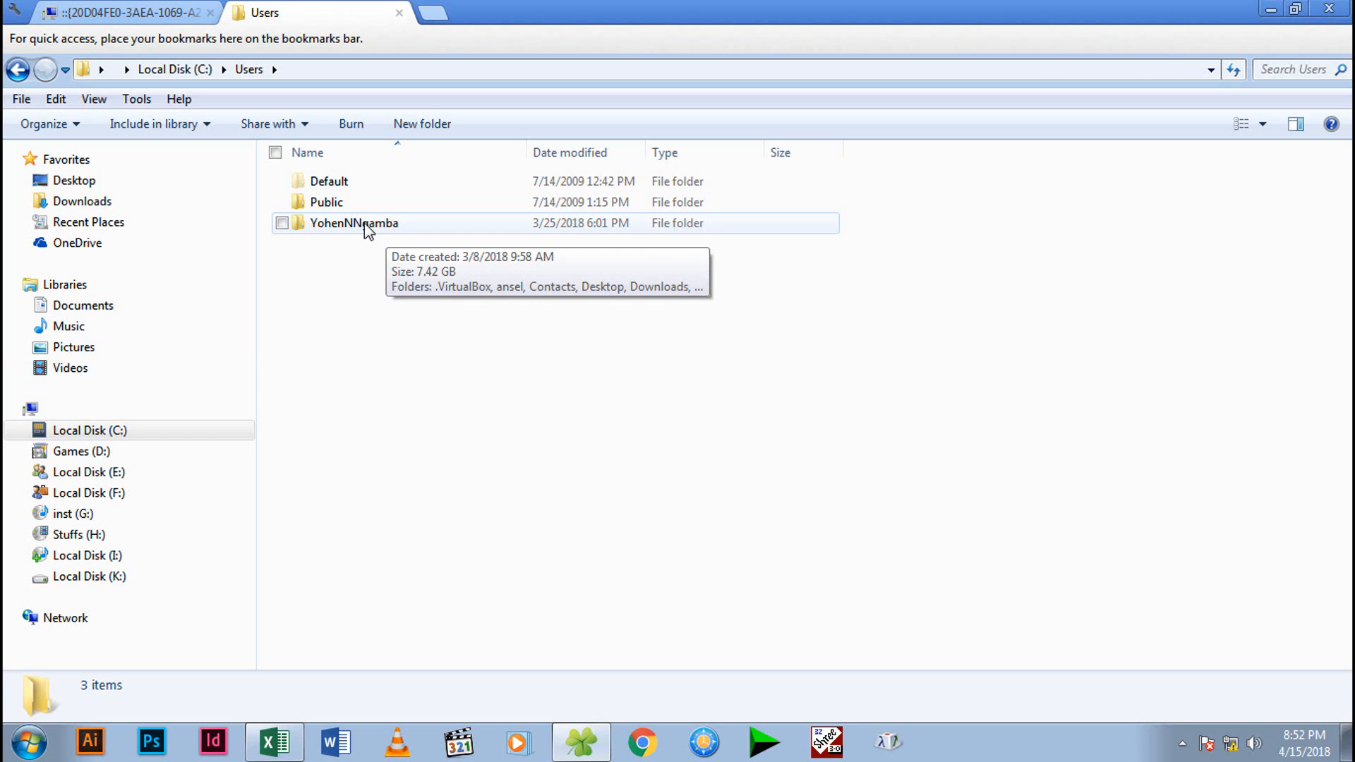
pyautogui.doubleClick(365, 226)
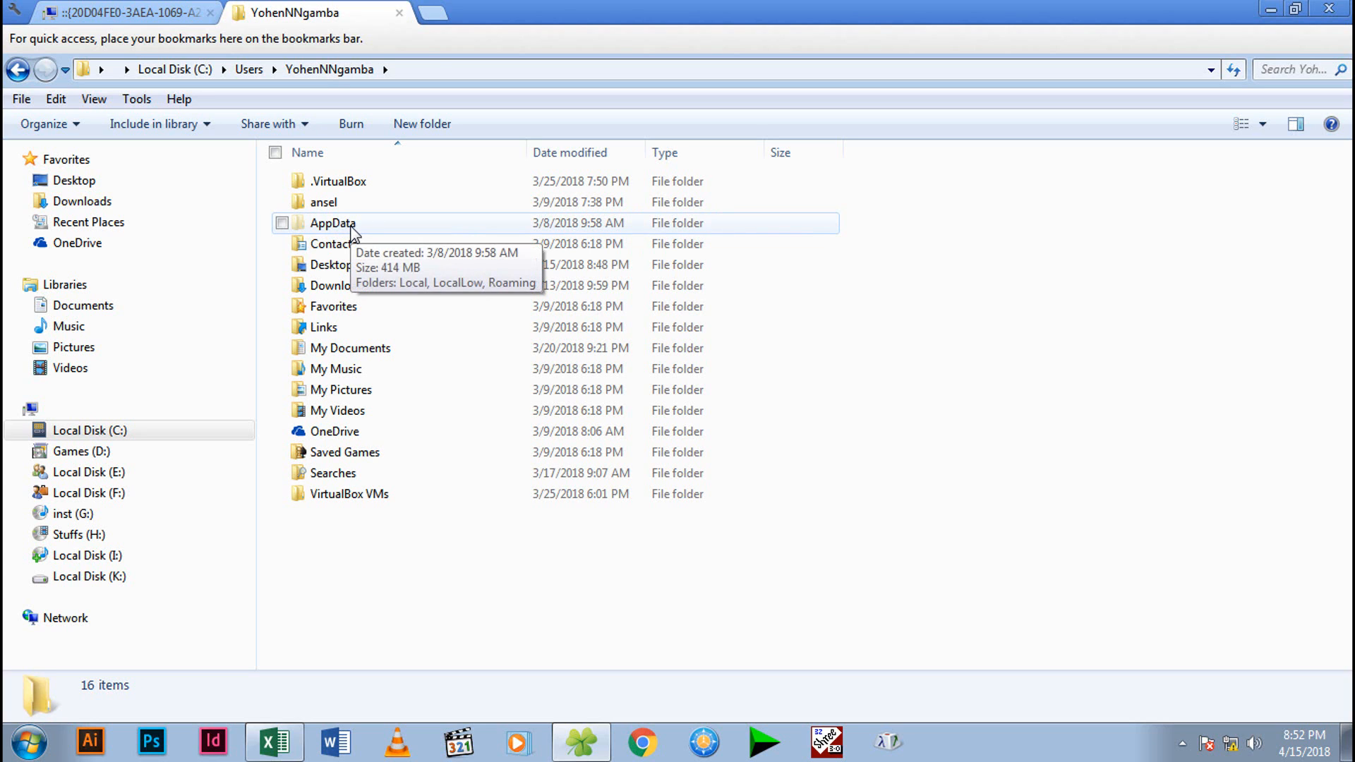
# - Open the AddIns folder under AppData, Roaming, Microsoft in the user profile
pyautogui.doubleClick(351, 224)
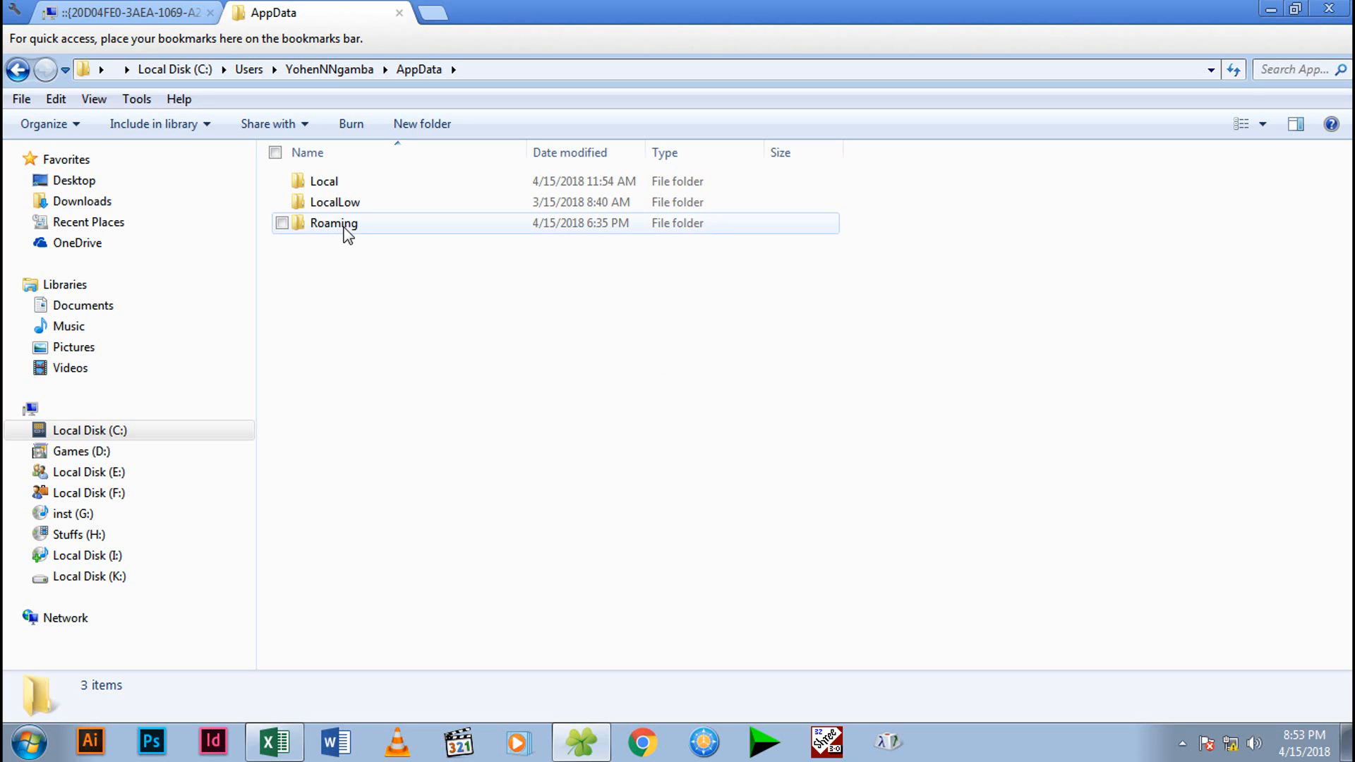
pyautogui.doubleClick(344, 226)
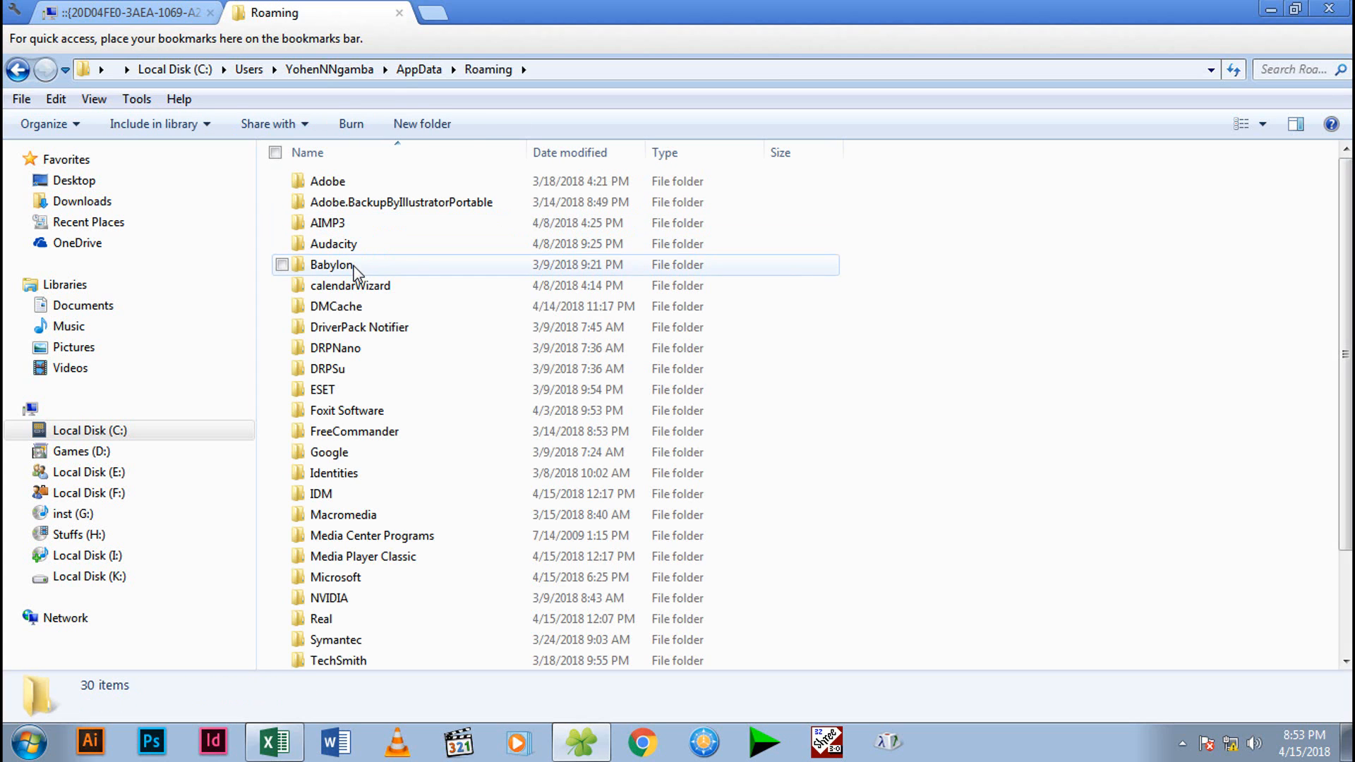
pyautogui.doubleClick(344, 579)
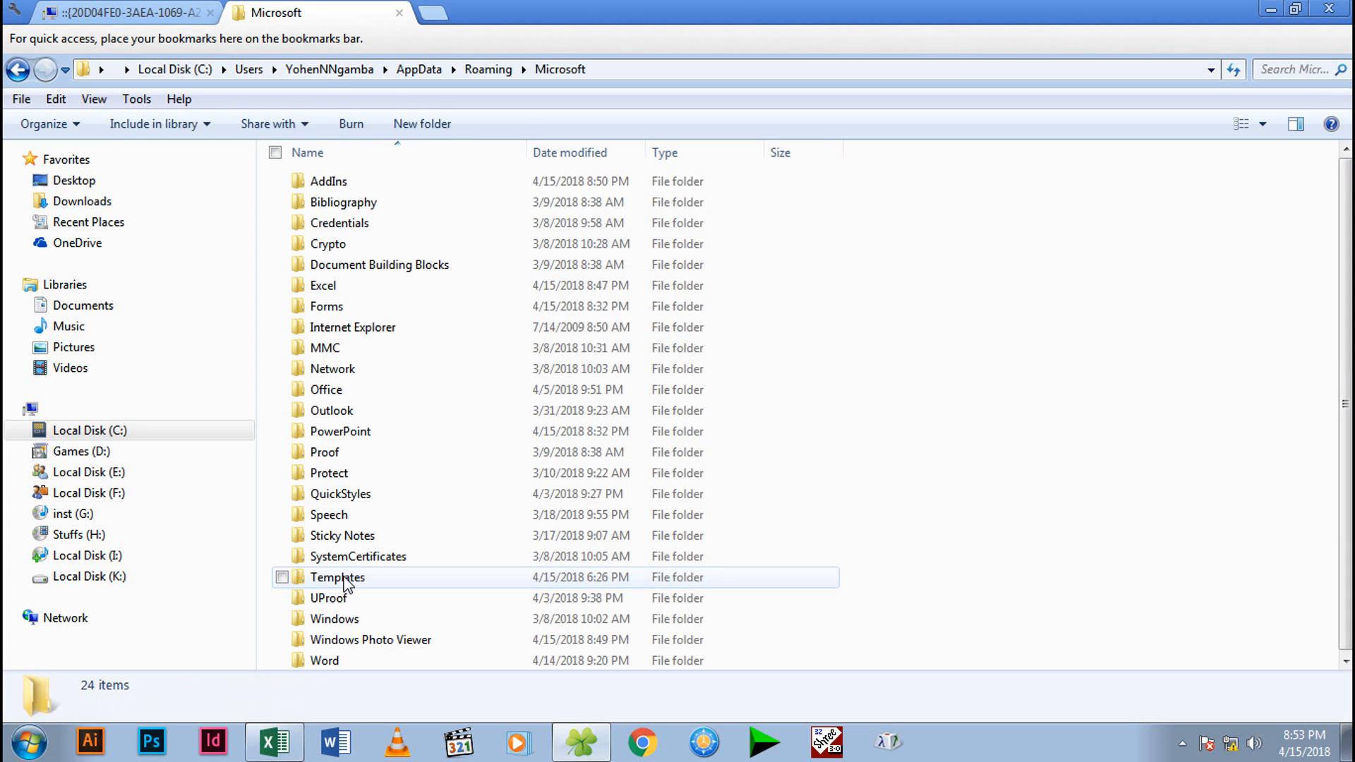
pyautogui.doubleClick(342, 185)
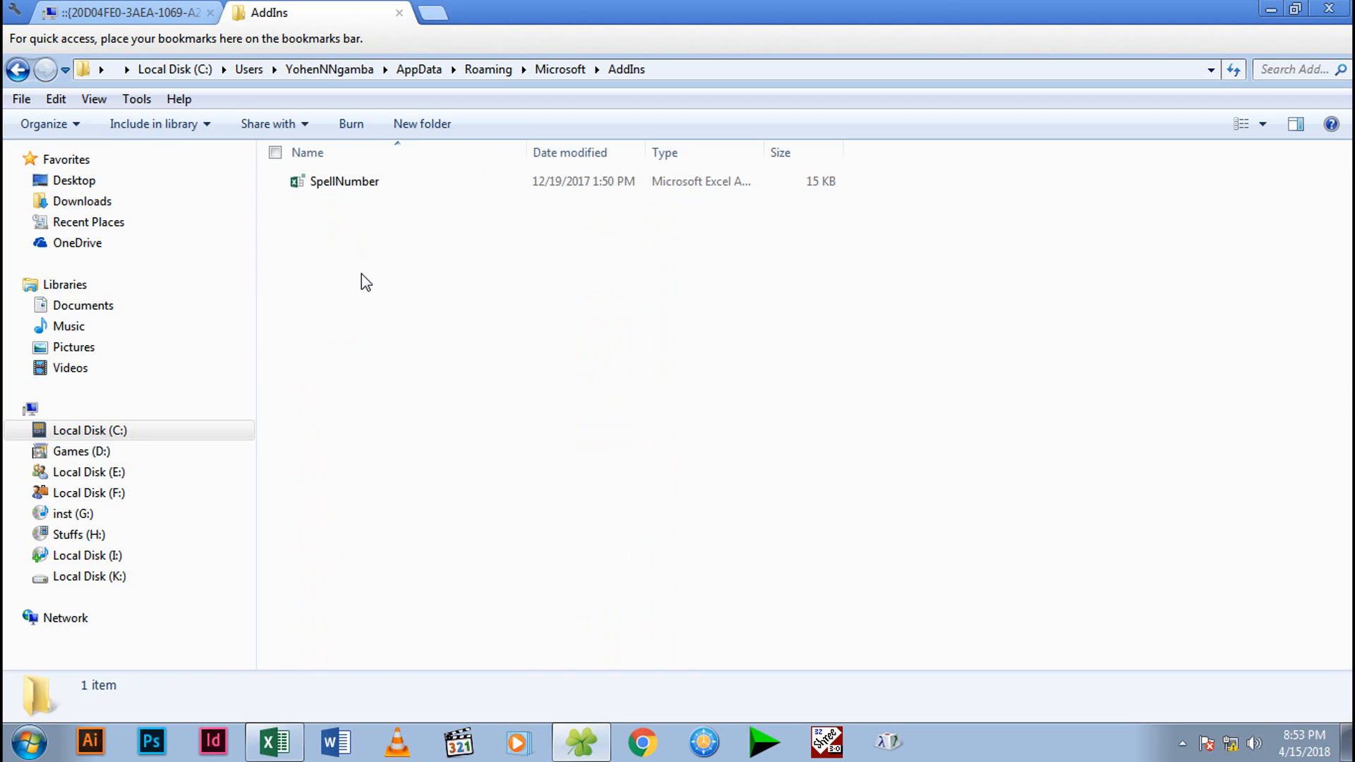
# - Try to paste the copied SpellNumber add-in into the AddIns folder, replacing the existing file of the same name
pyautogui.rightClick(361, 275)
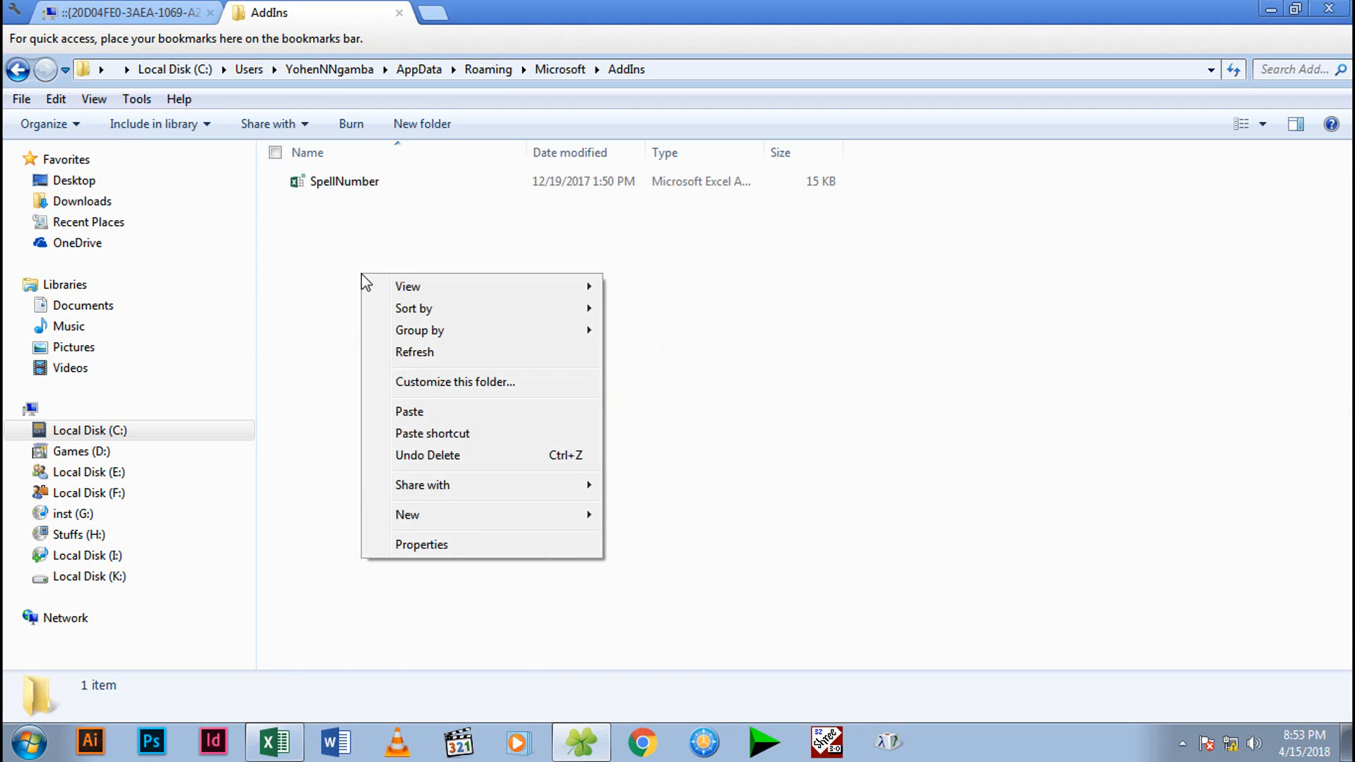
pyautogui.click(436, 417)
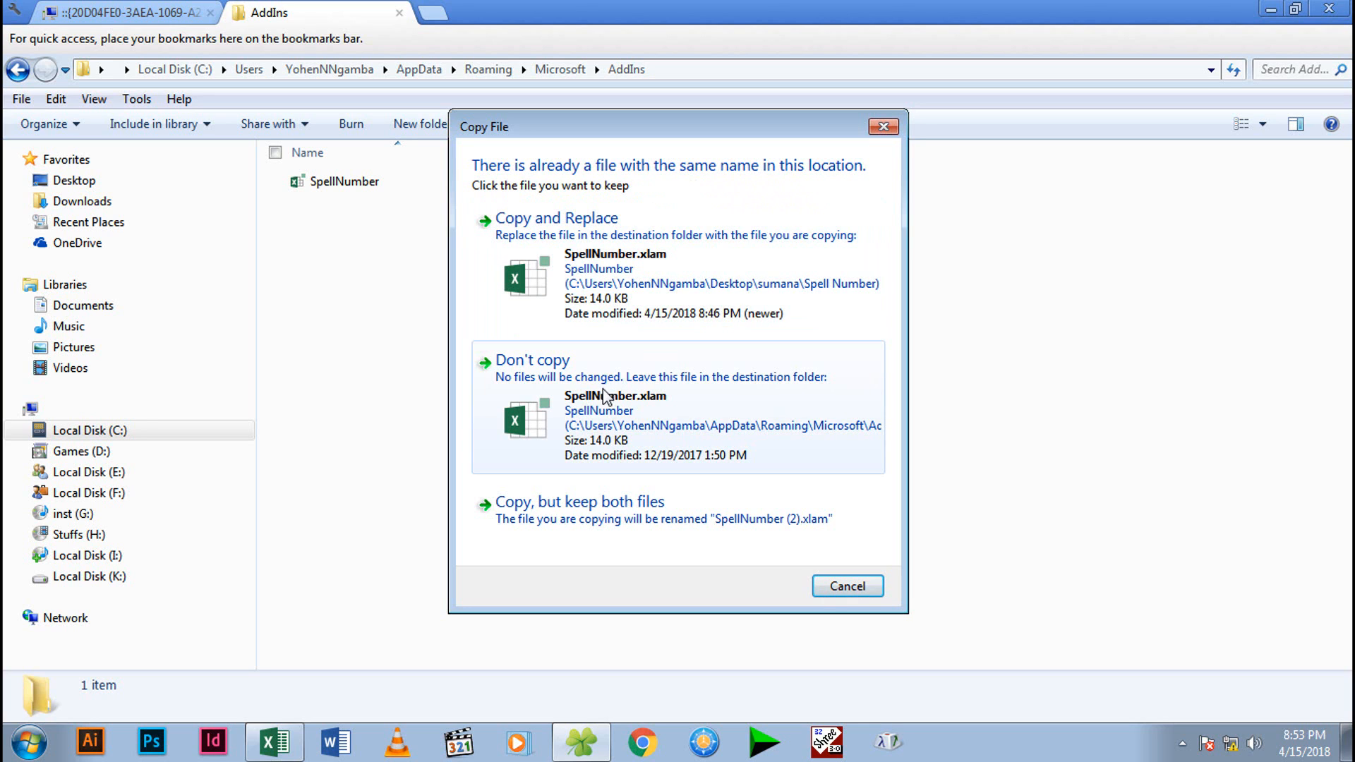
pyautogui.click(605, 266)
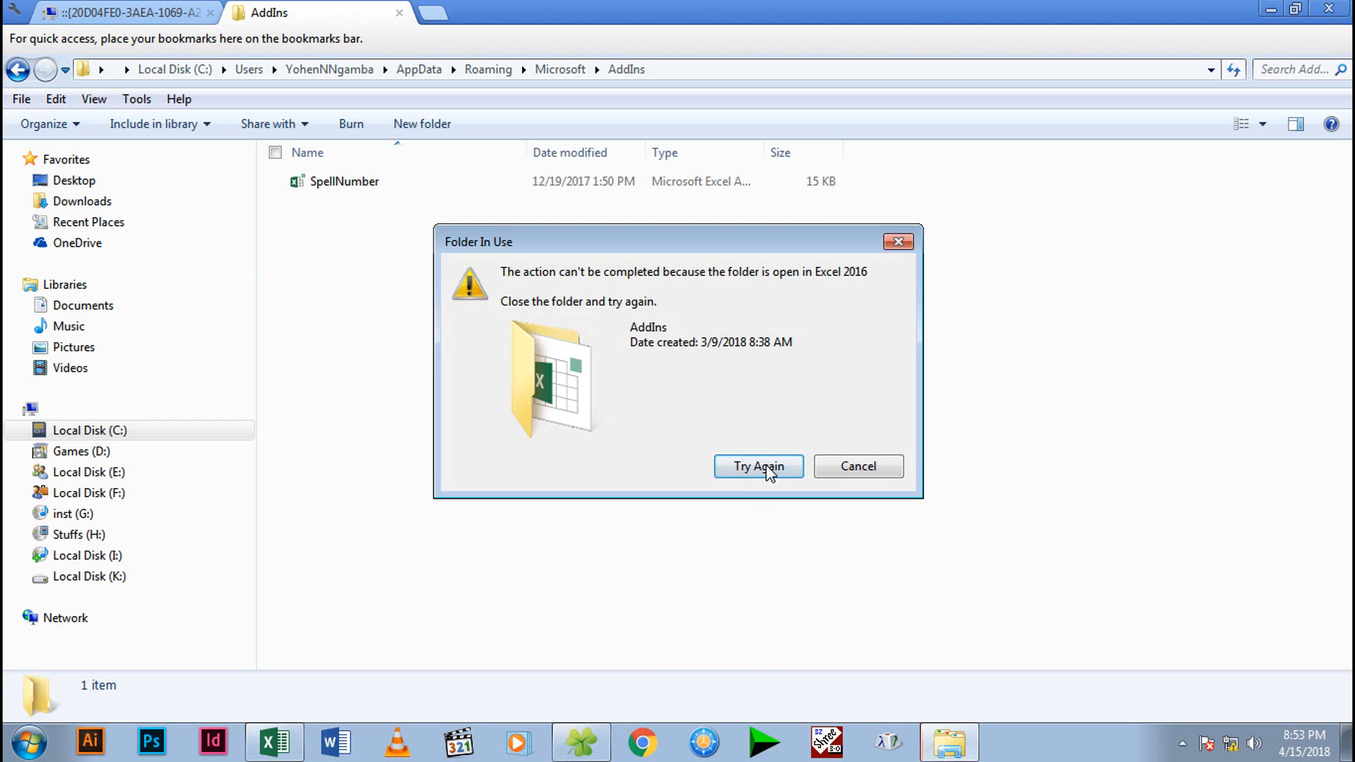
pyautogui.click(759, 466)
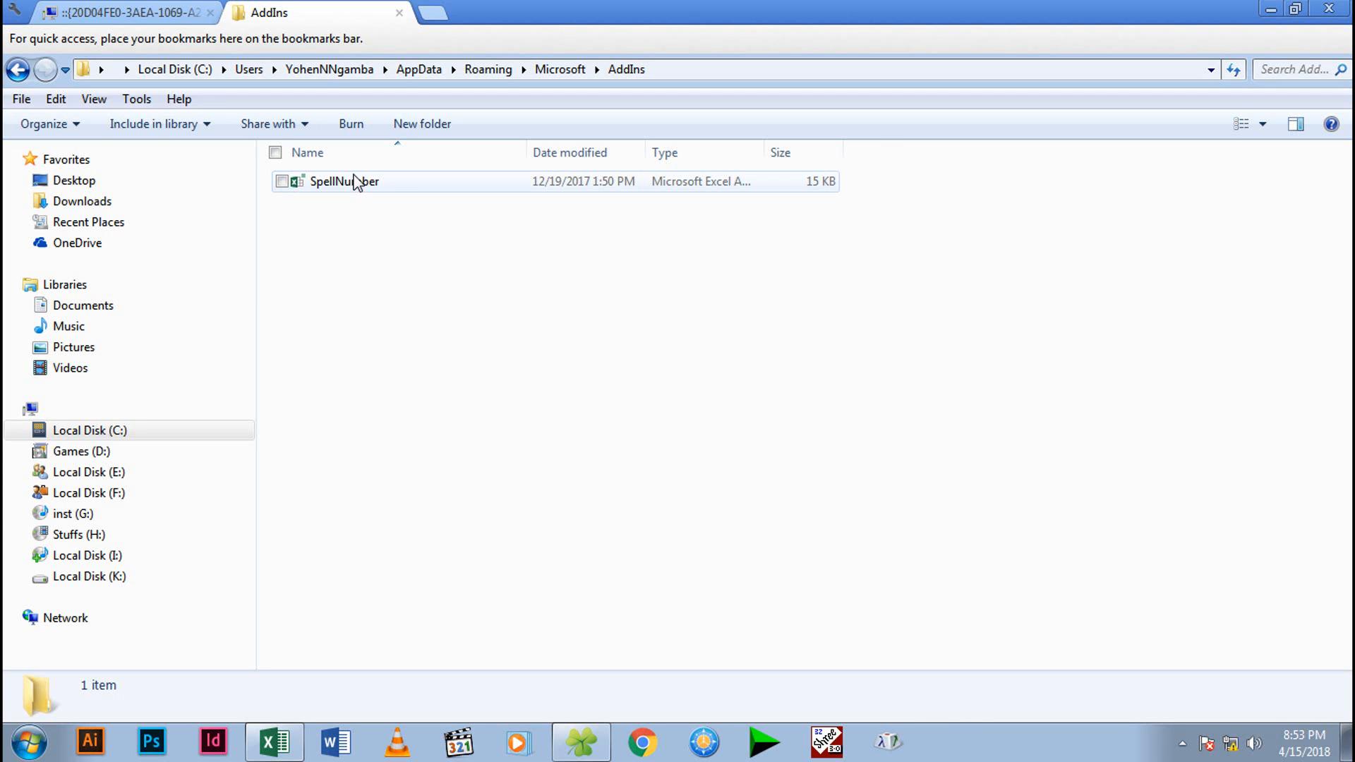
# - Switch to Excel, find Spellnumber among the add-ins in Excel Options, and open the manager for Excel Add-ins
pyautogui.click(274, 742)
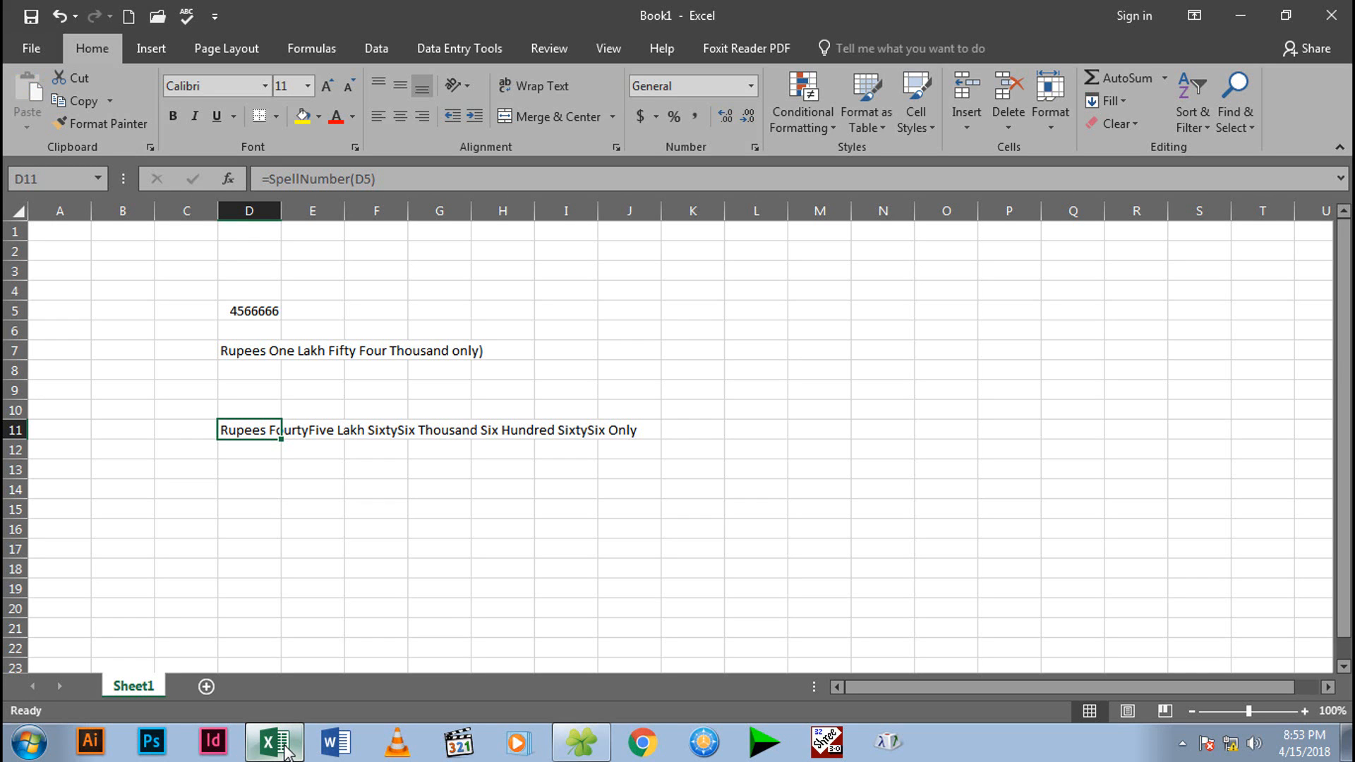
pyautogui.click(28, 50)
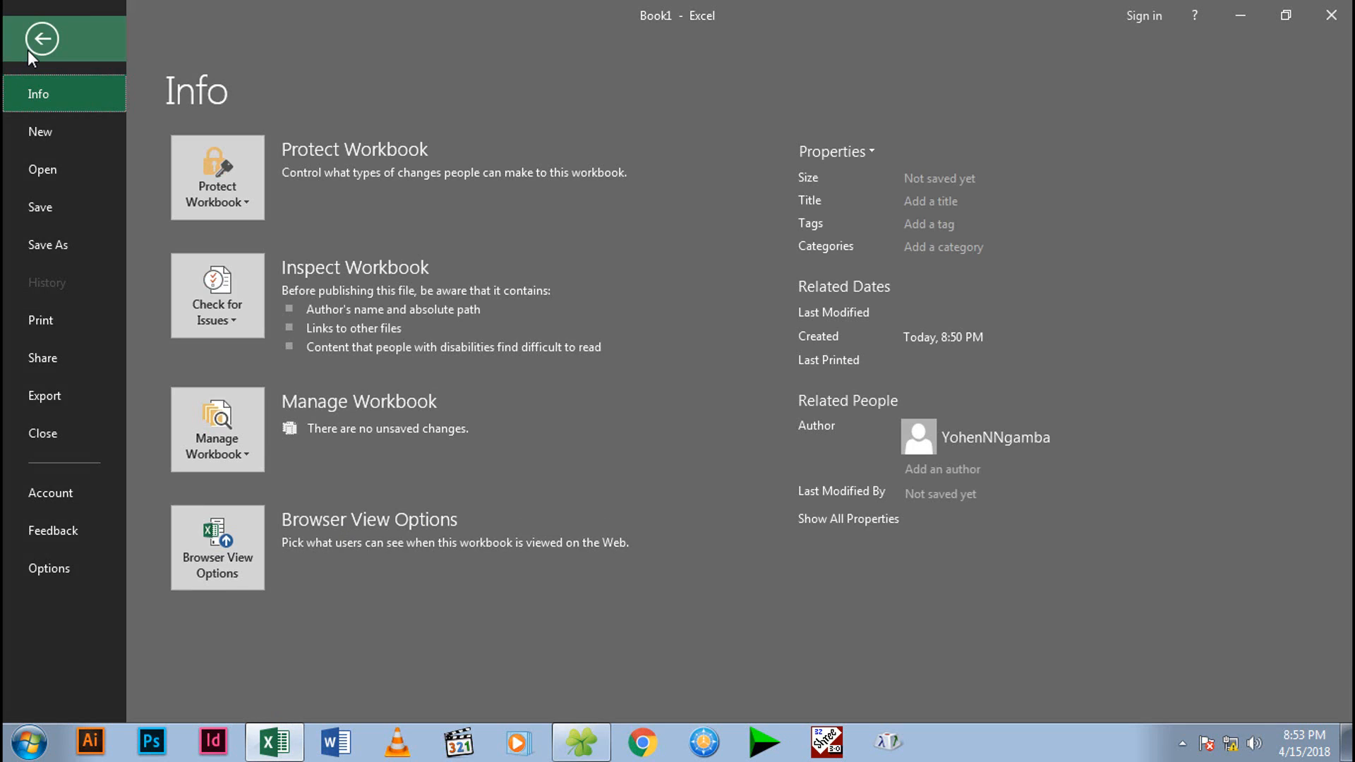
pyautogui.click(62, 576)
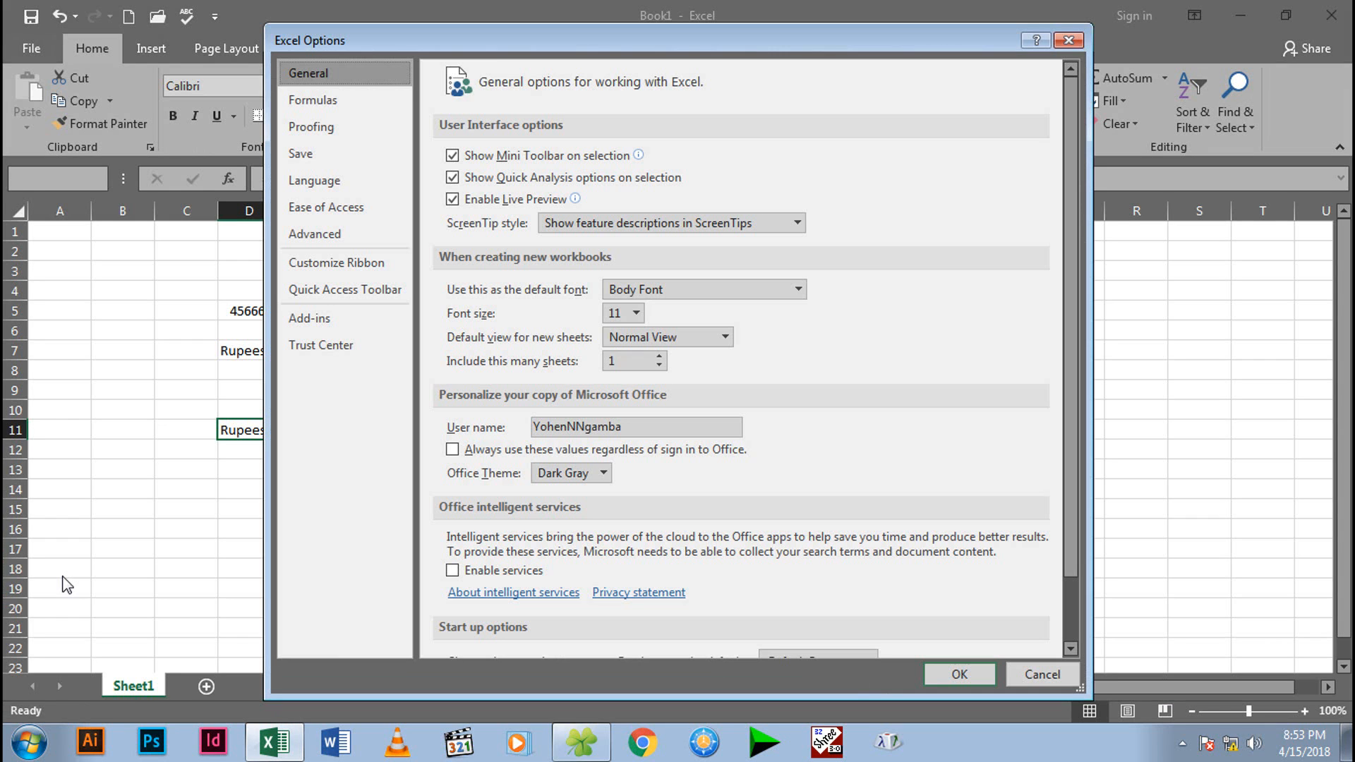
pyautogui.click(320, 319)
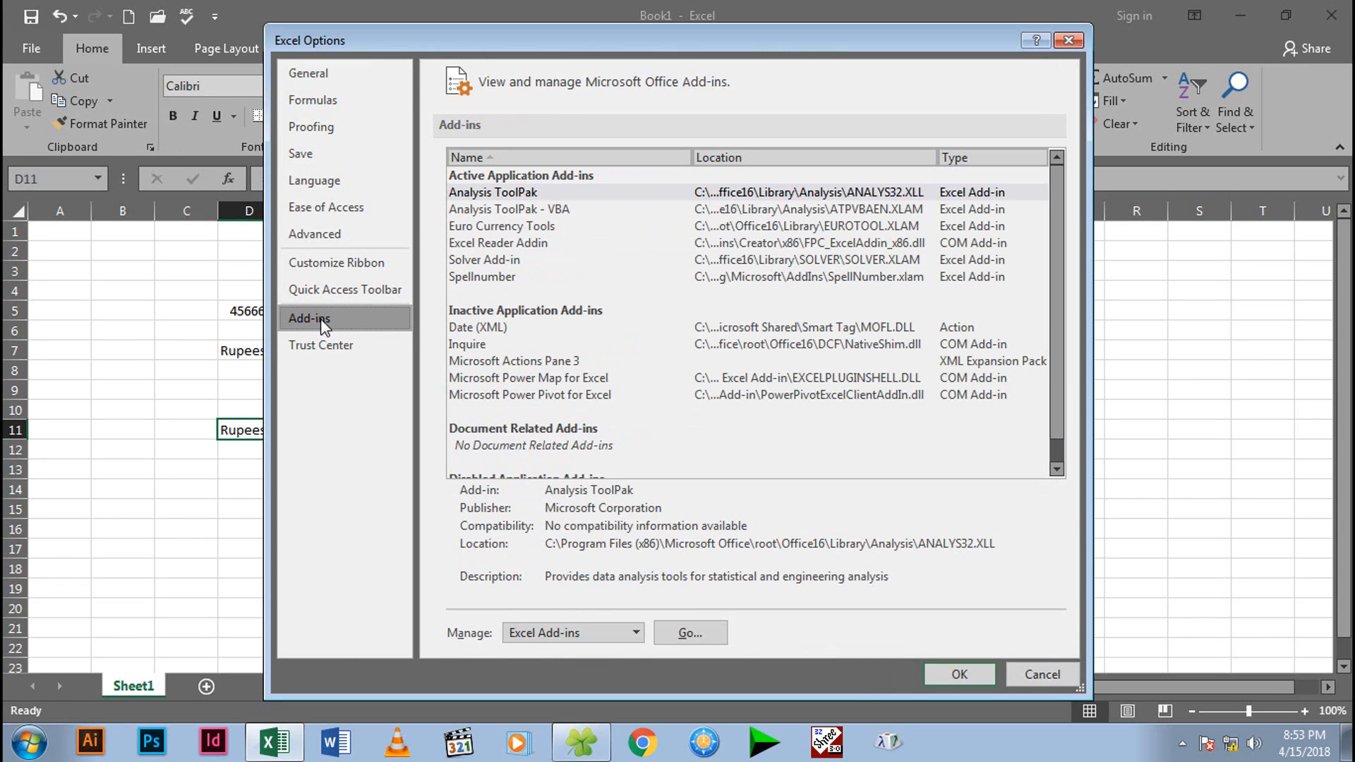
pyautogui.click(482, 278)
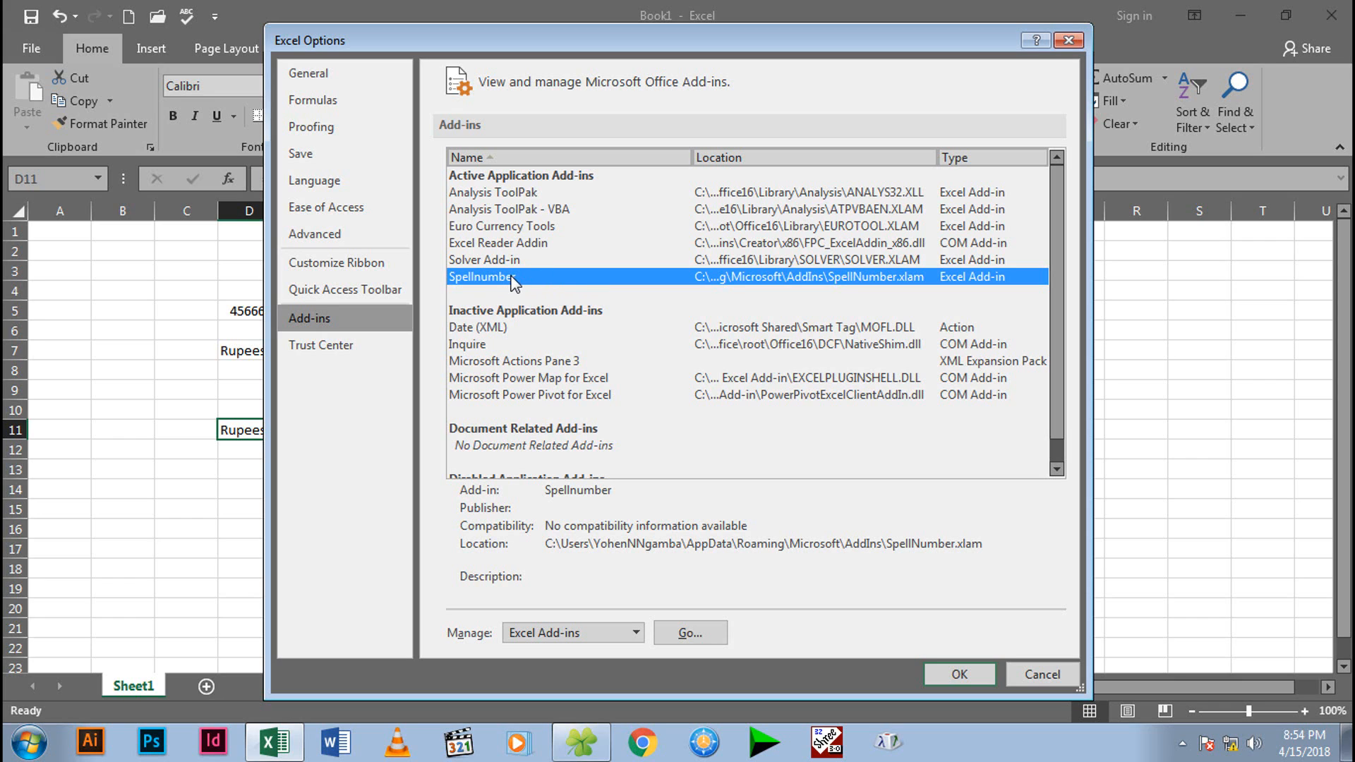
pyautogui.click(688, 633)
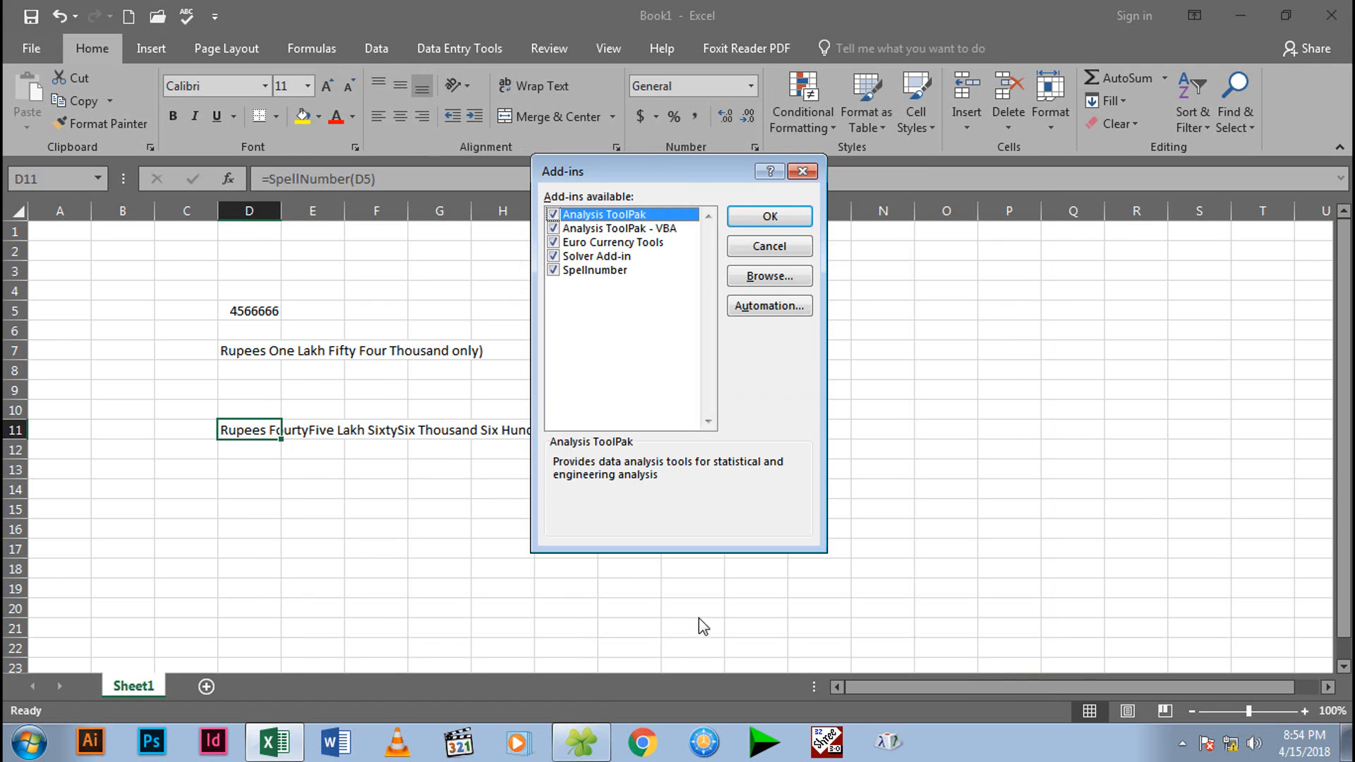
# - Disable Analysis ToolPak, Analysis ToolPak - VBA, Euro Currency Tools and Solver Add-in, leaving only Spellnumber enabled
pyautogui.click(554, 257)
pyautogui.click(554, 242)
pyautogui.click(554, 228)
pyautogui.click(554, 214)
pyautogui.click(554, 271)
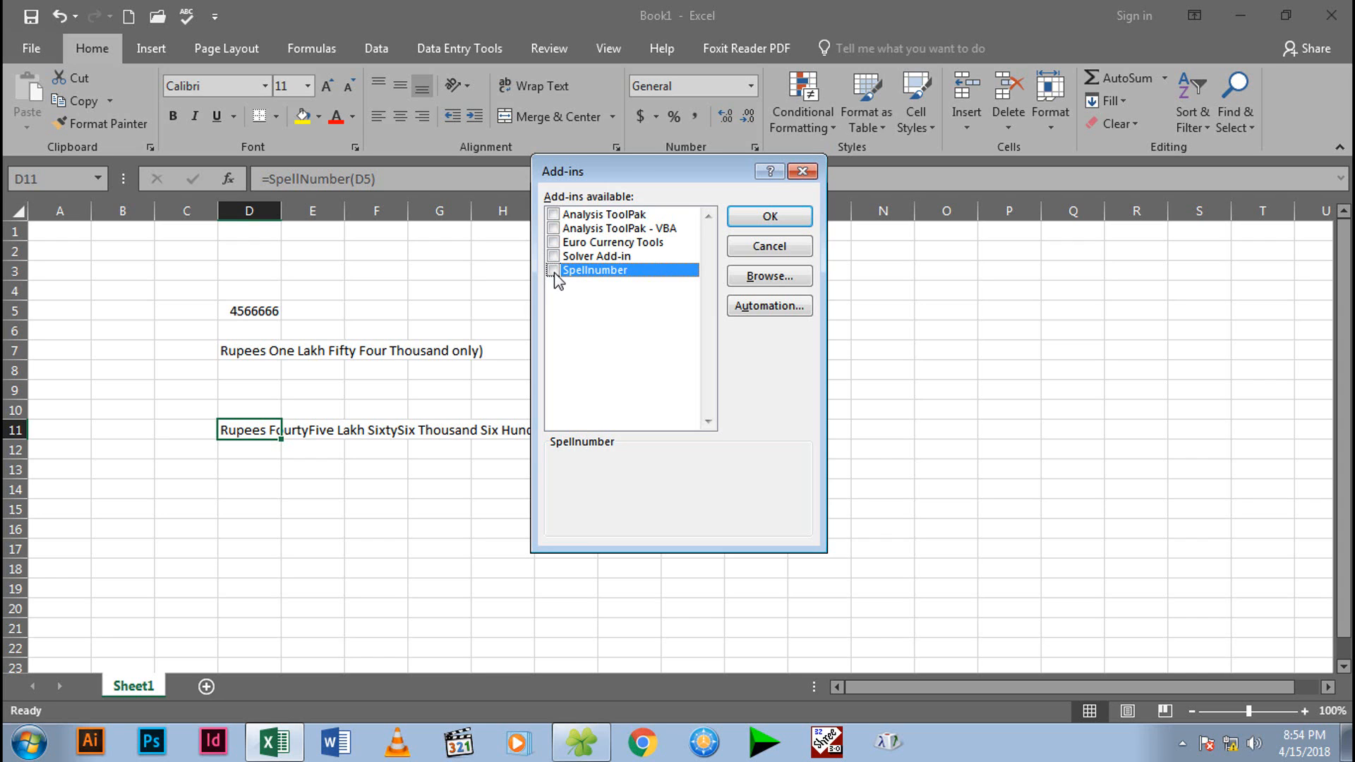
pyautogui.click(770, 216)
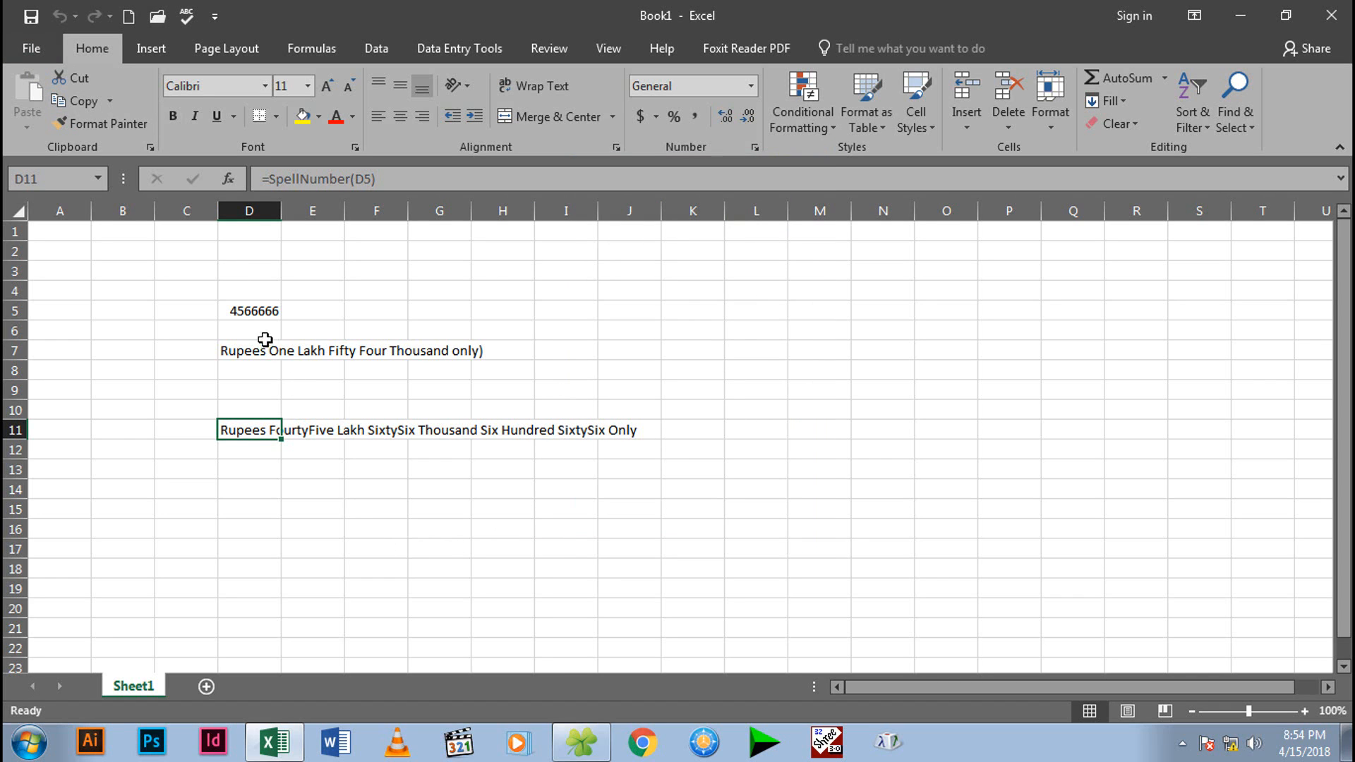
# - Change the amount in cell D5 to 1523332 to test the existing SpellNumber formula
pyautogui.click(260, 315)
pyautogui.write('1523332')
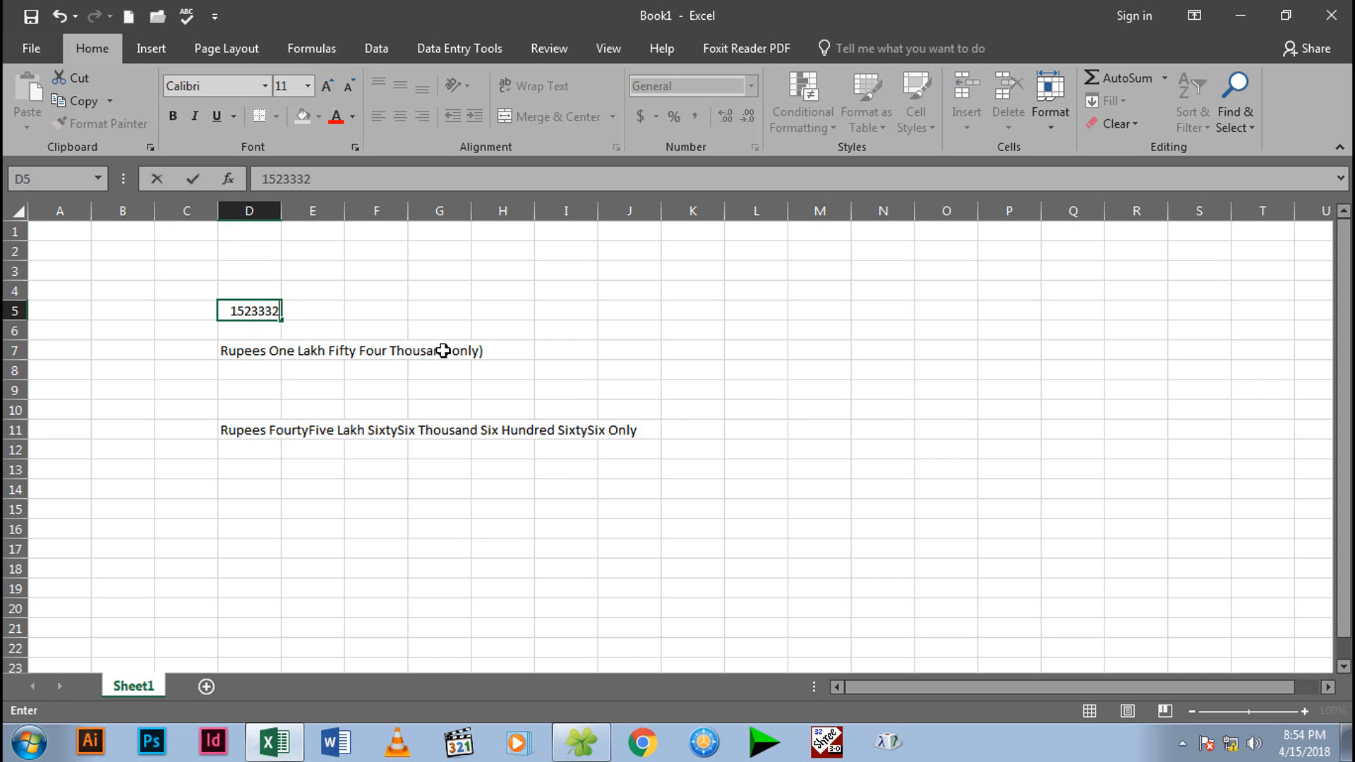
pyautogui.press('Return')
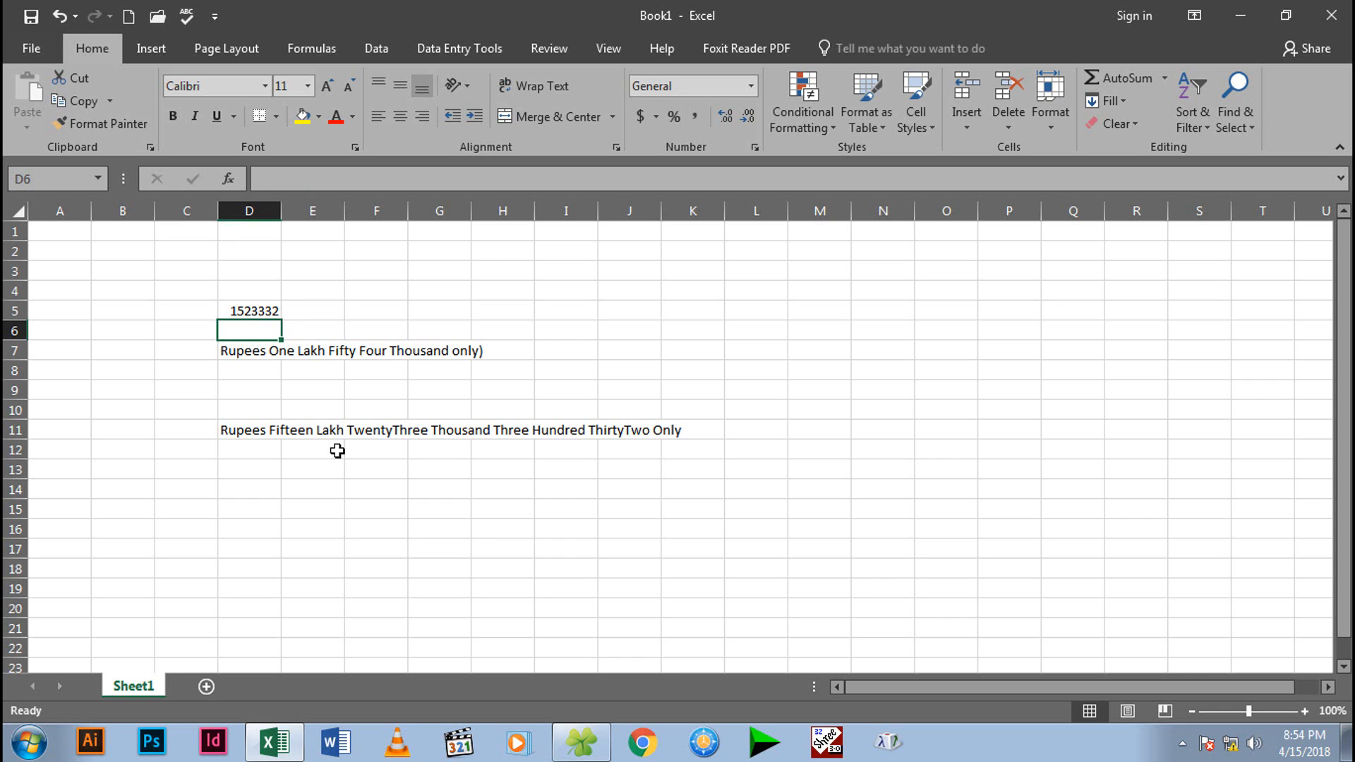
# - Enter the amount 789 in cell D14 as a second test value
pyautogui.click(256, 492)
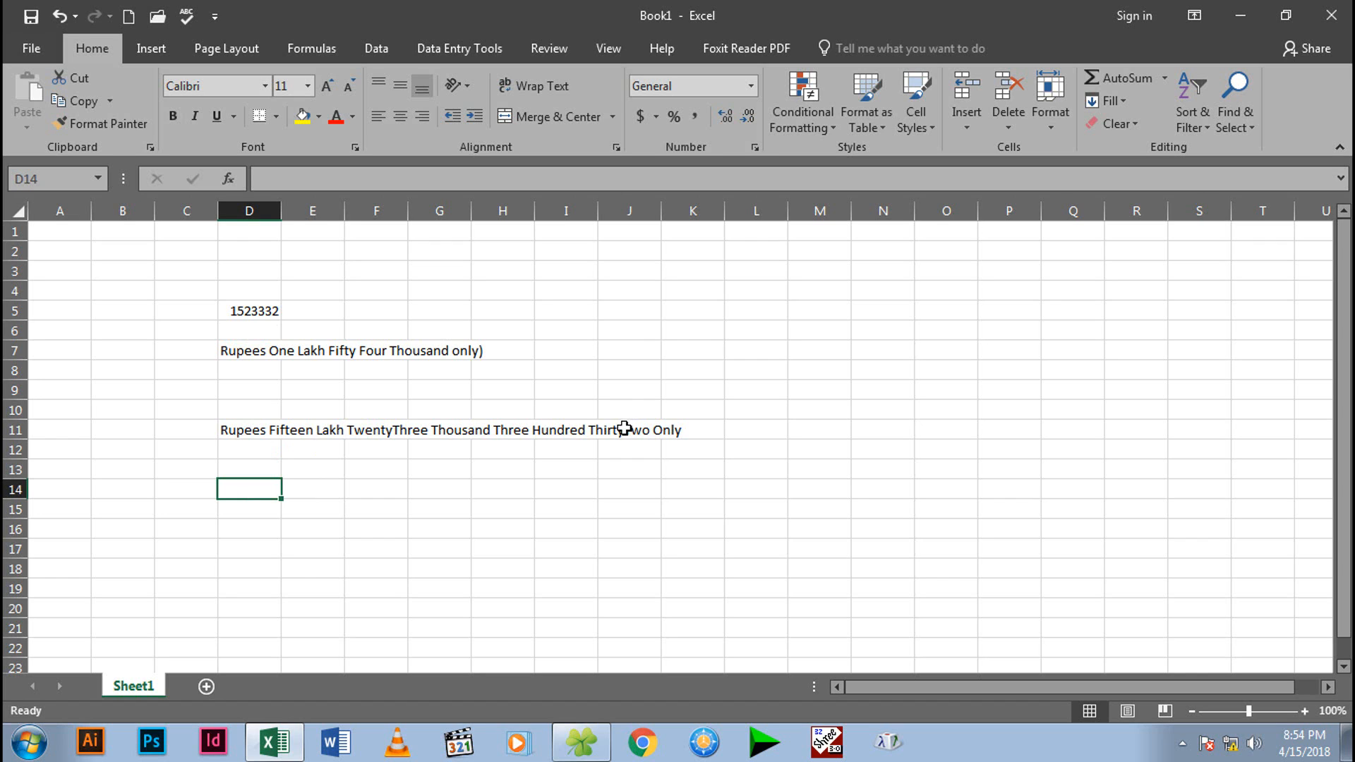
pyautogui.write('789')
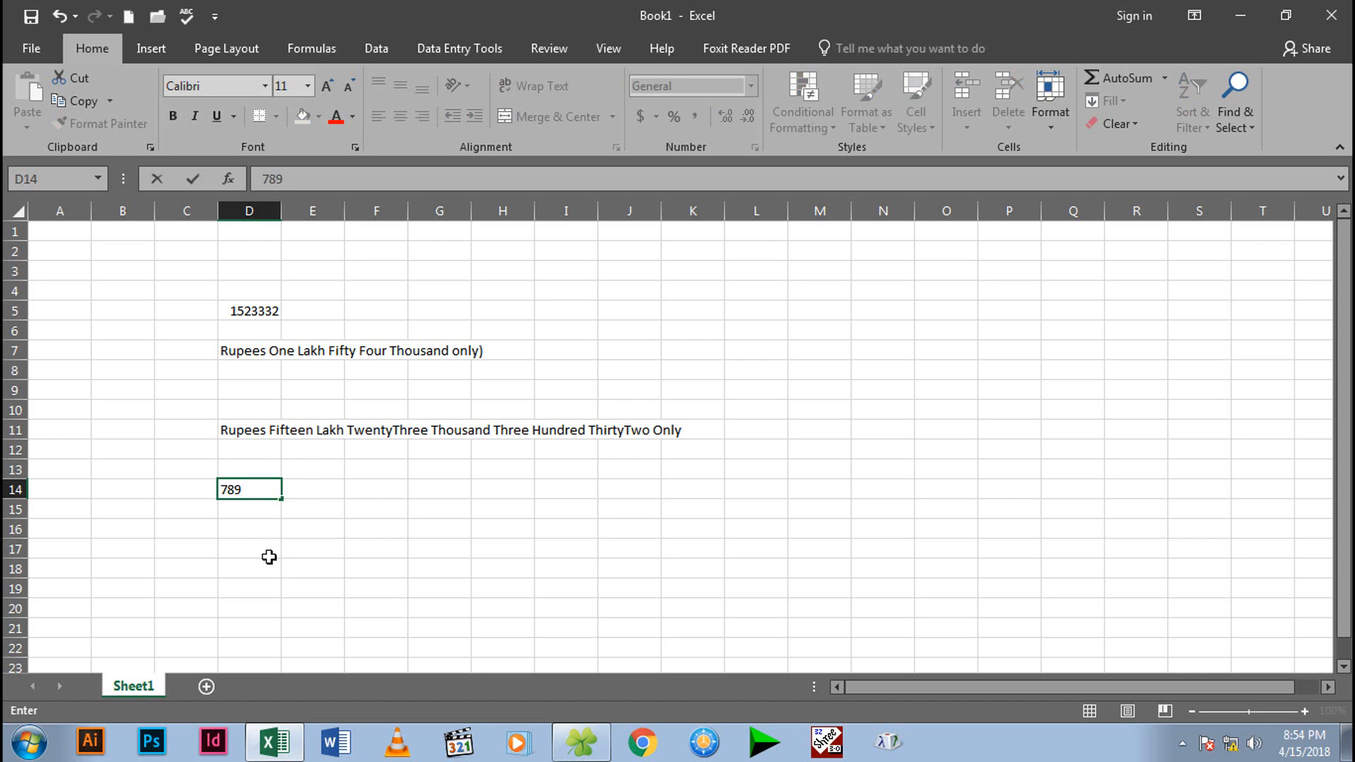
pyautogui.press('Return')
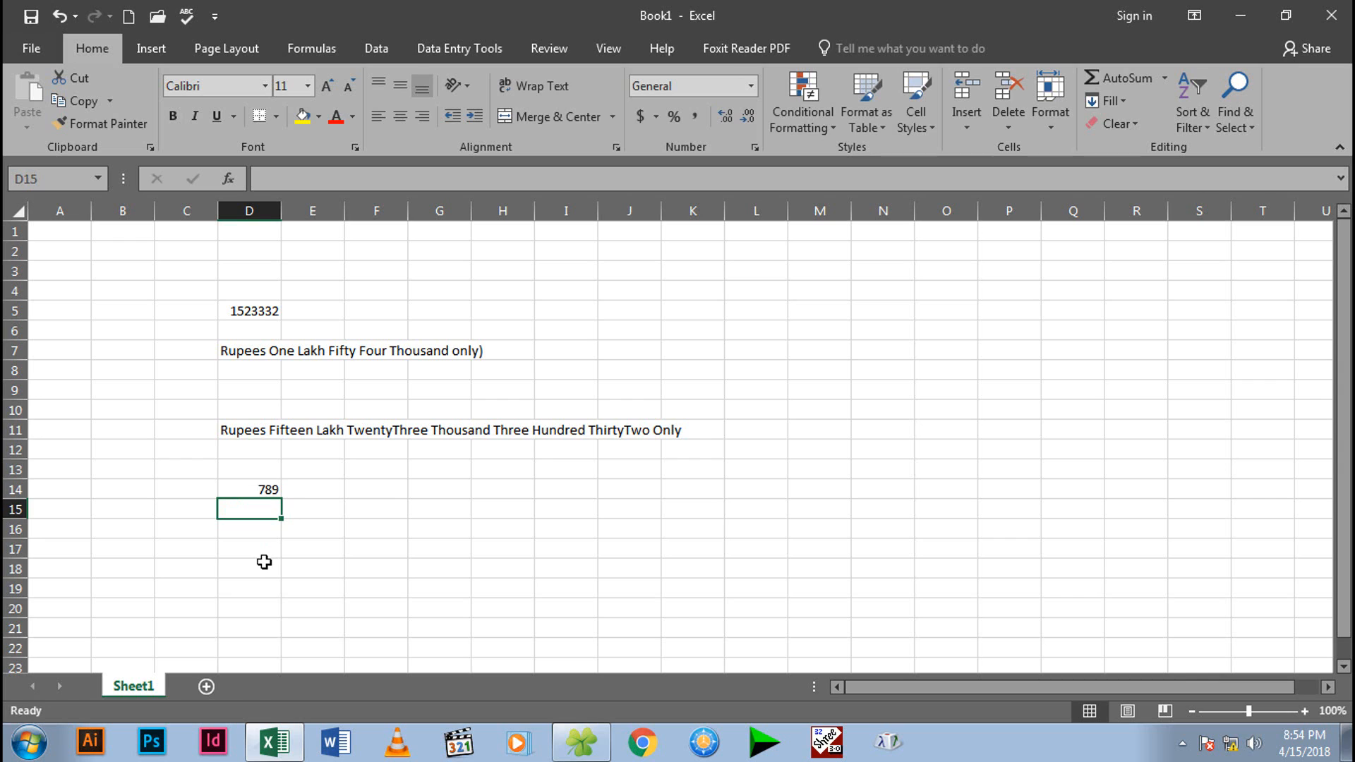
# - Enter the formula =SpellNumber(D14) in cell D18 and check it against the amount in D14
pyautogui.click(258, 561)
pyautogui.write('=')
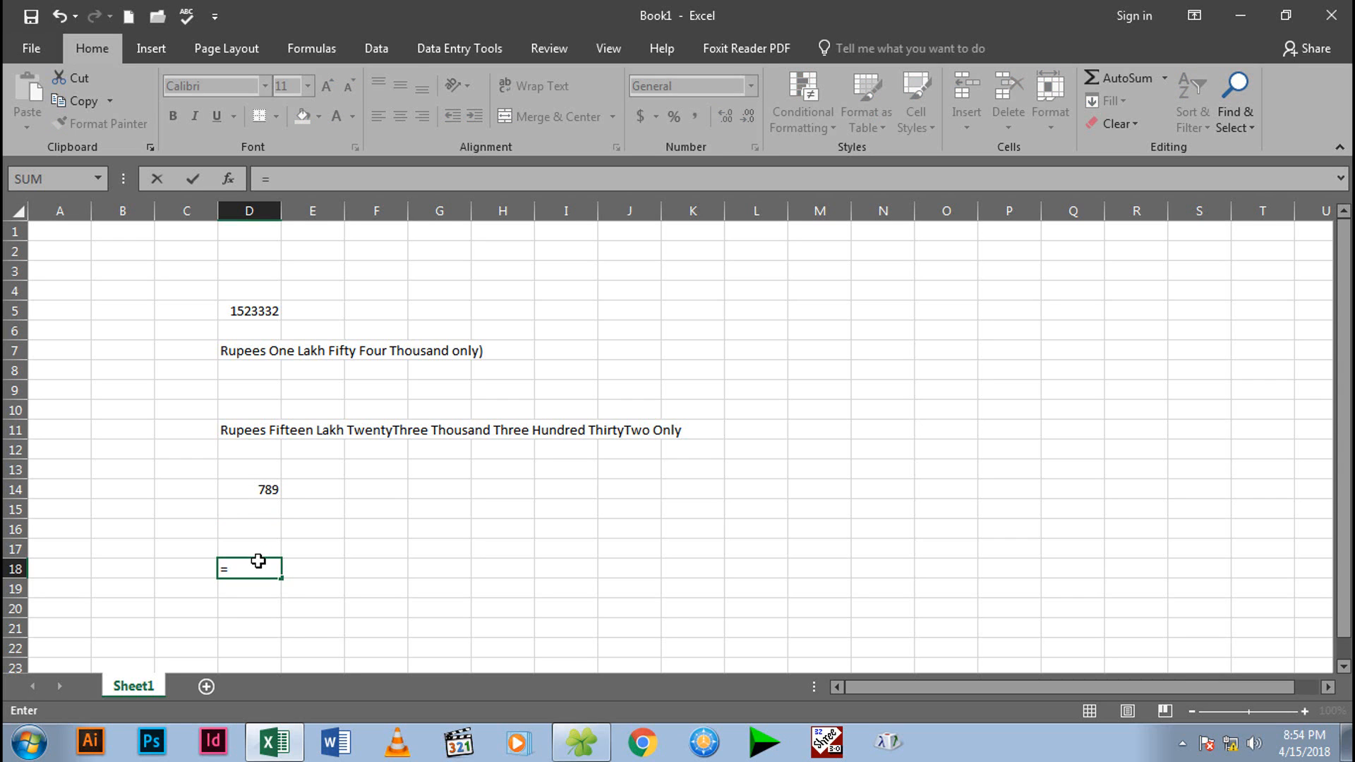
pyautogui.write('spe')
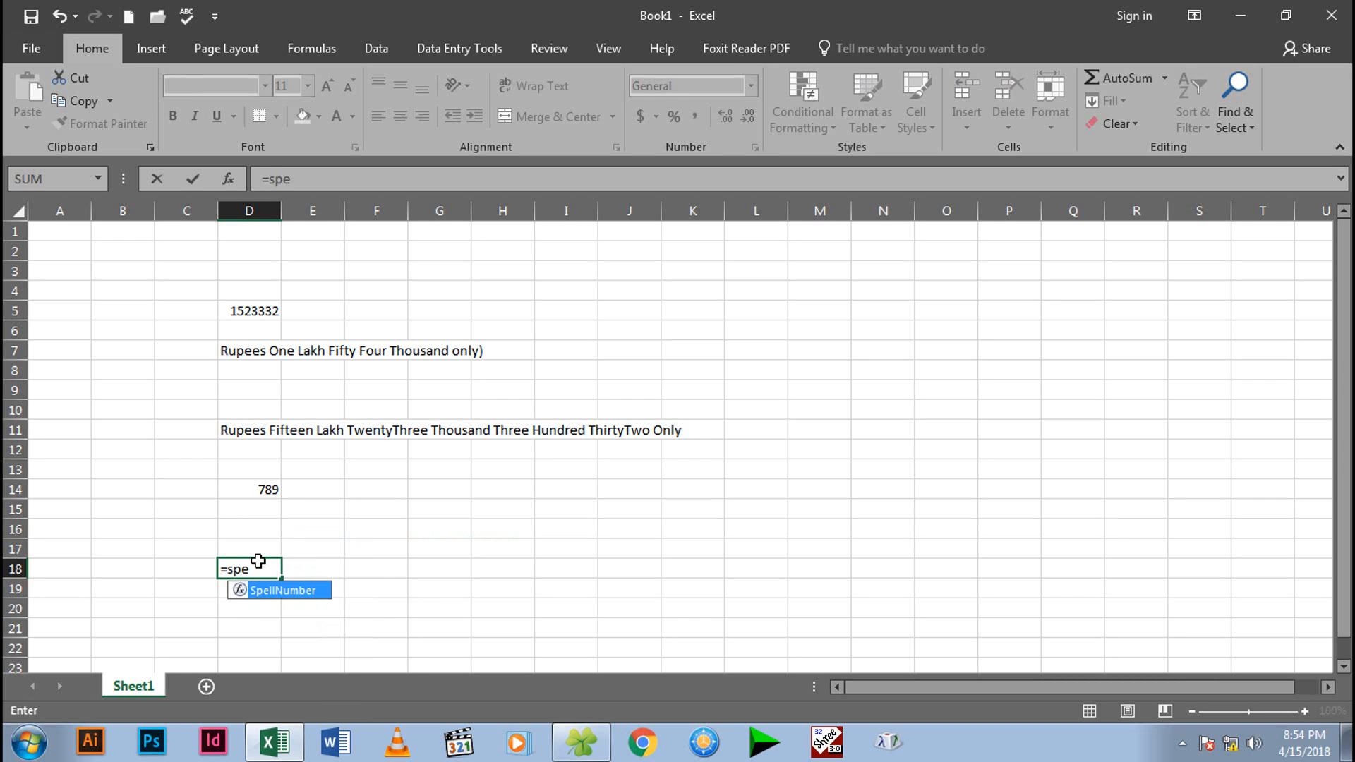
pyautogui.doubleClick(298, 593)
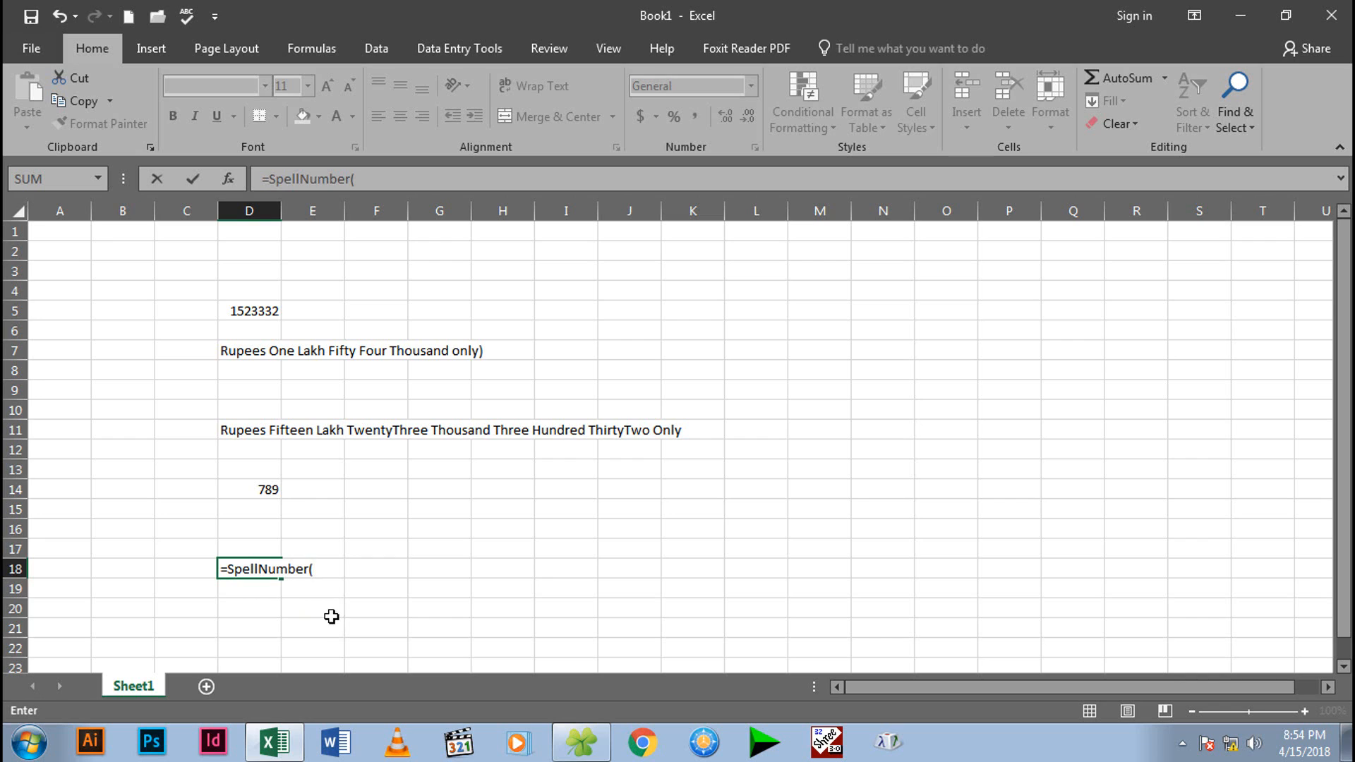
pyautogui.click(265, 492)
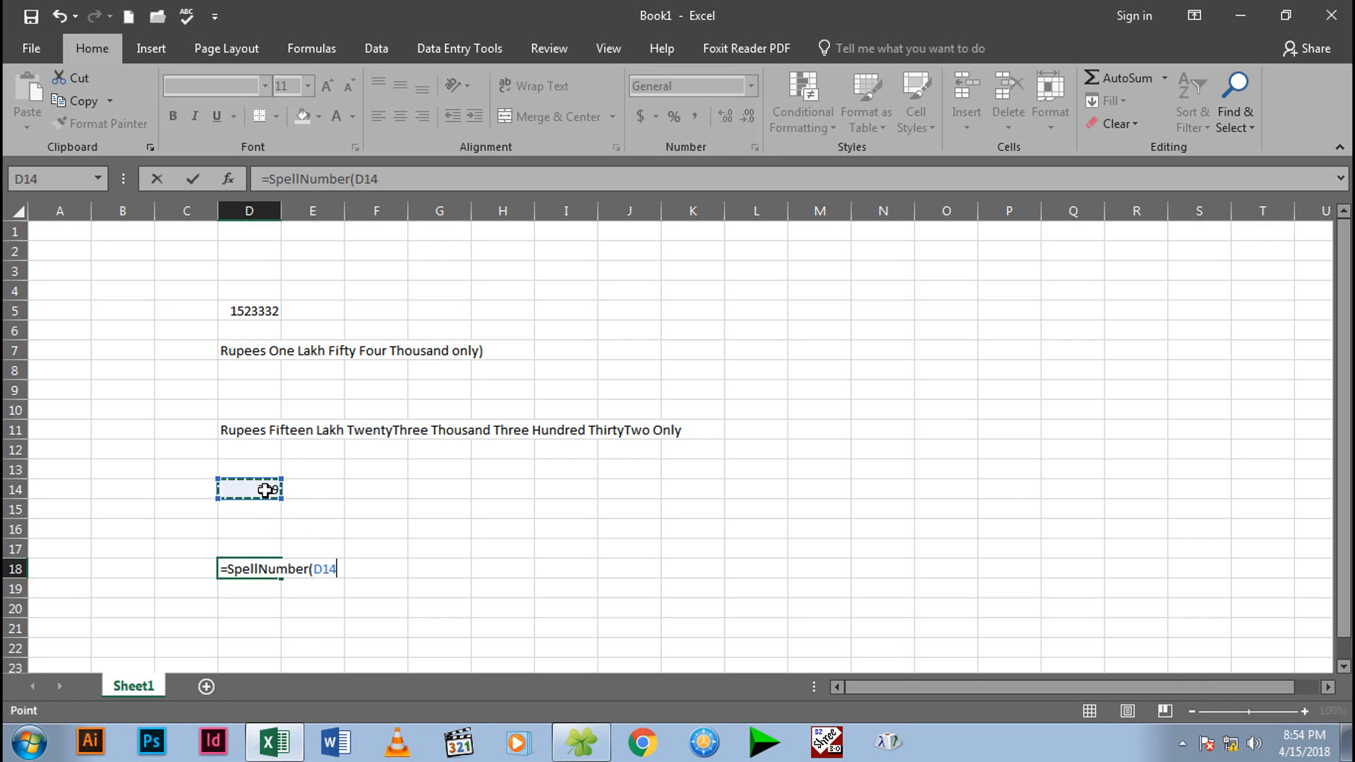
pyautogui.write(')')
pyautogui.hotkey('ctrl', 'Return')
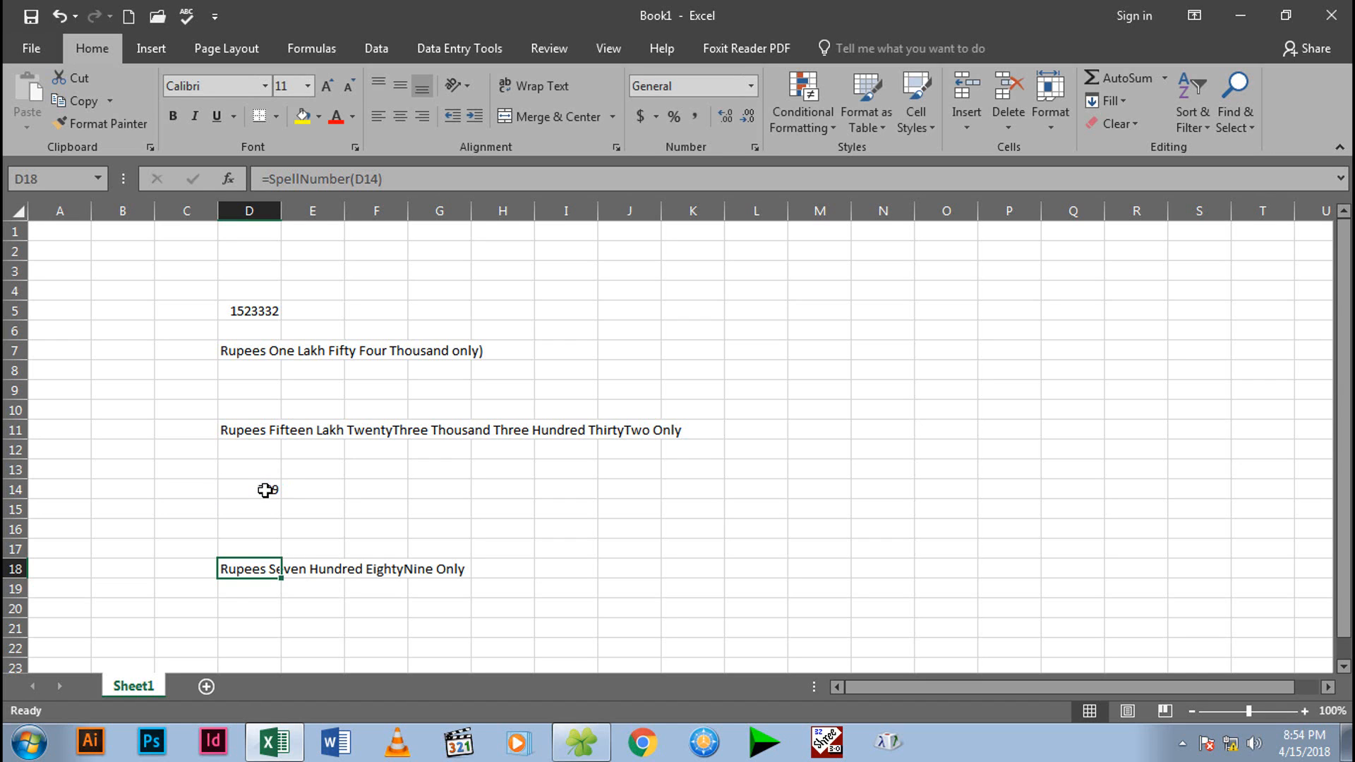
pyautogui.click(309, 537)
pyautogui.click(272, 488)
pyautogui.click(271, 566)
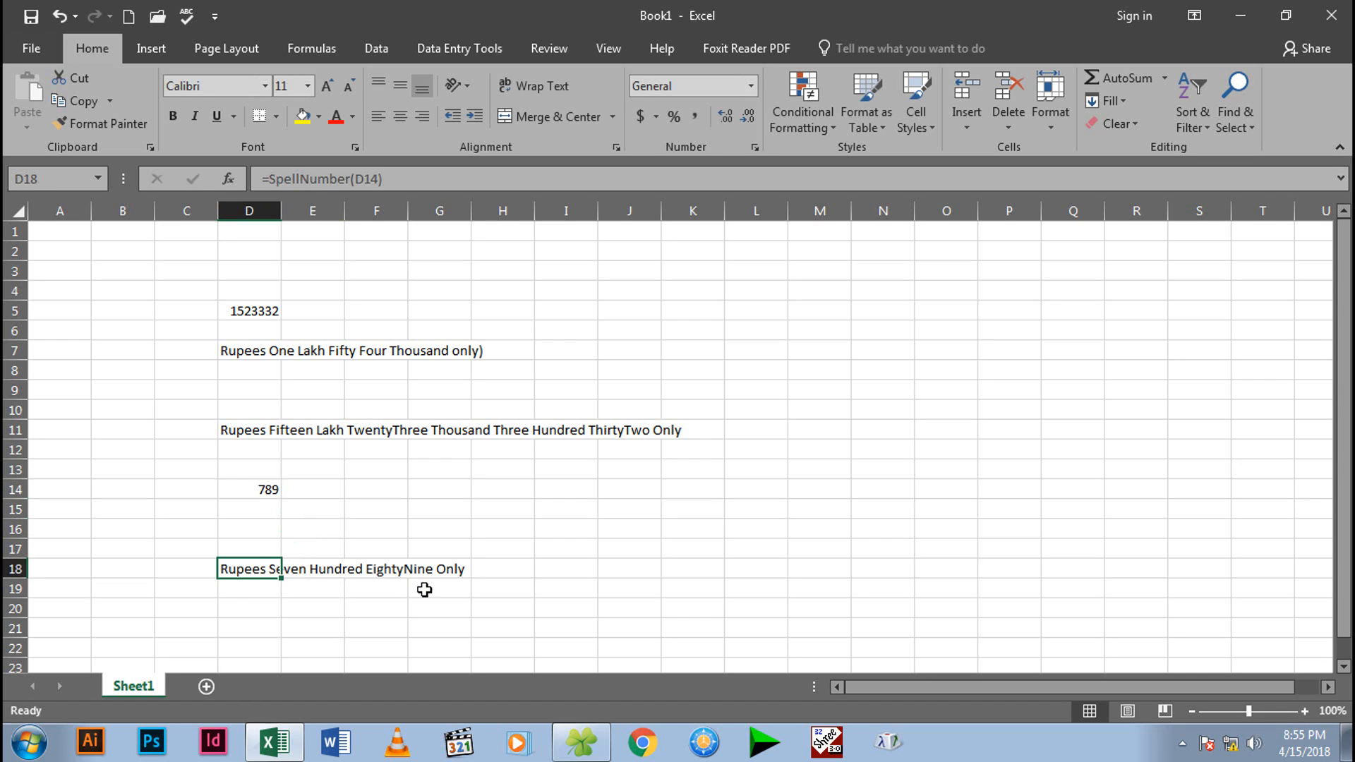